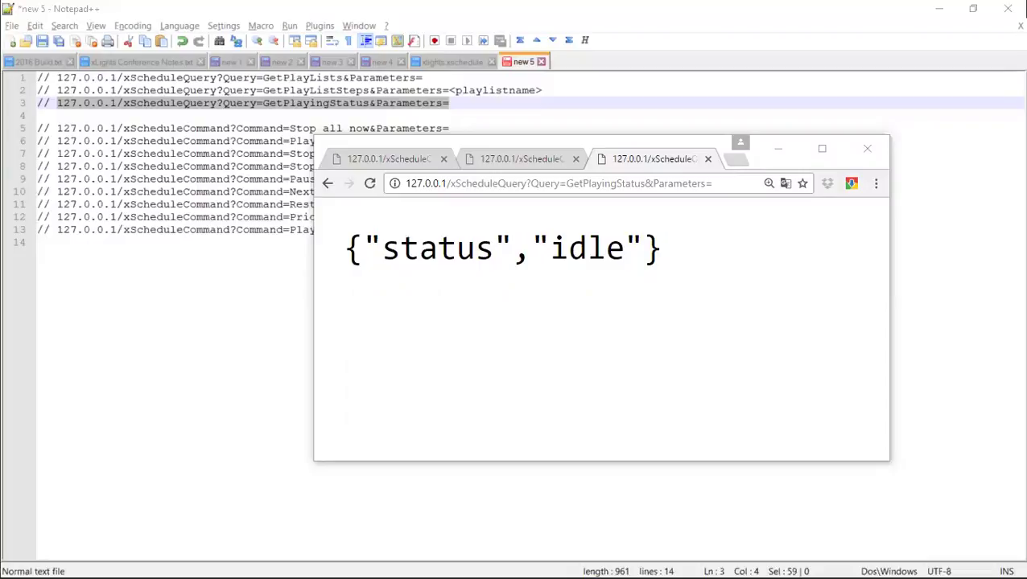
- Switch from the Notepad++ notes to the xLights Scheduler window with Alt+Tab
{"action": "key", "text": "alt+Tab"}
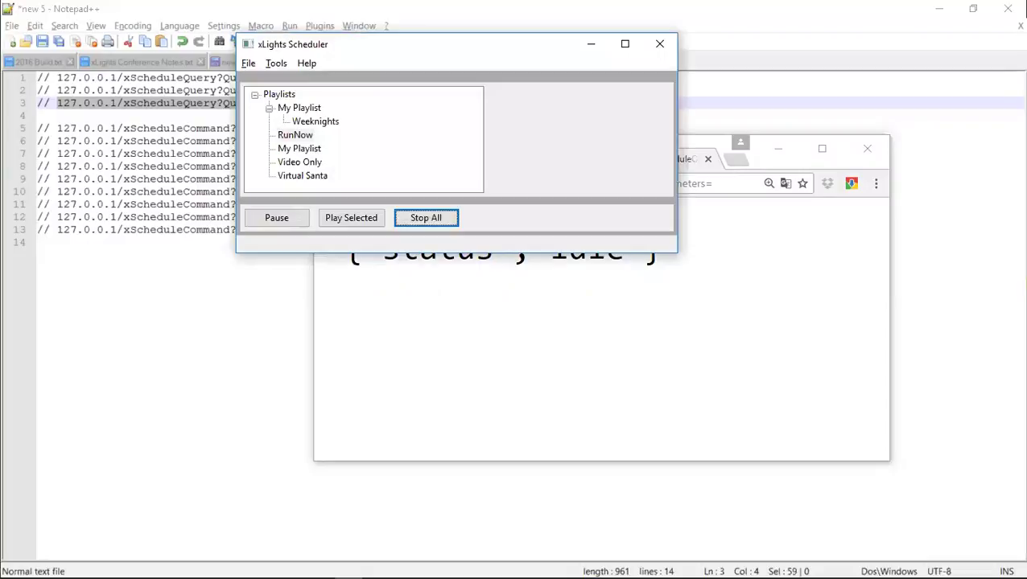
{"action": "left_click", "coordinate": [306, 113]}
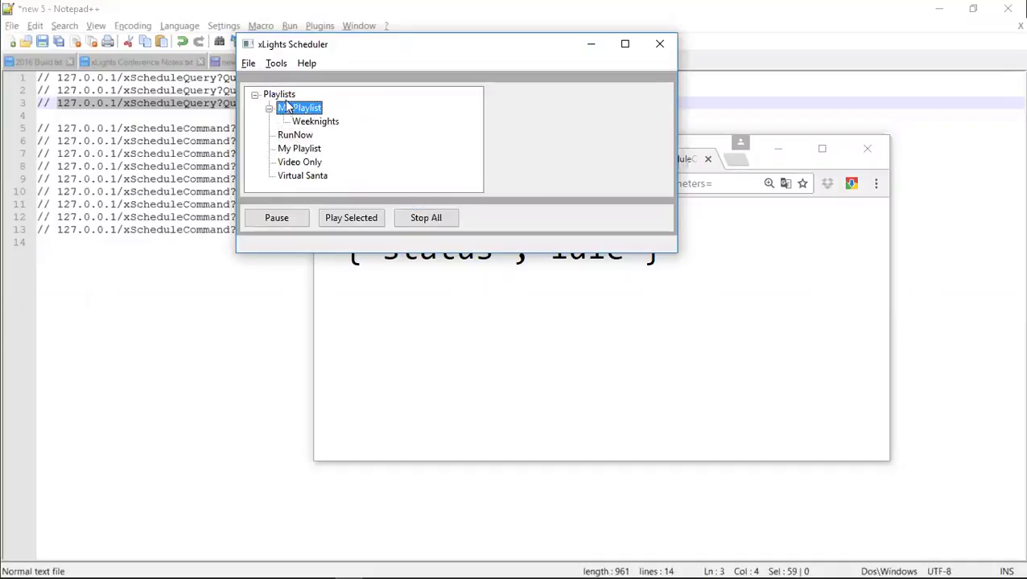
{"action": "left_click", "coordinate": [297, 134]}
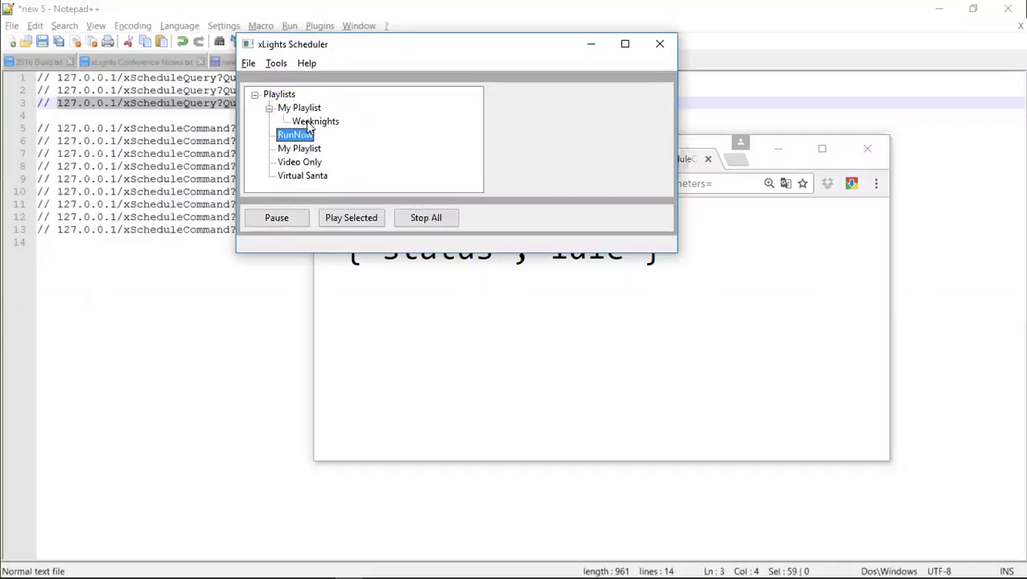
{"action": "left_click", "coordinate": [316, 122]}
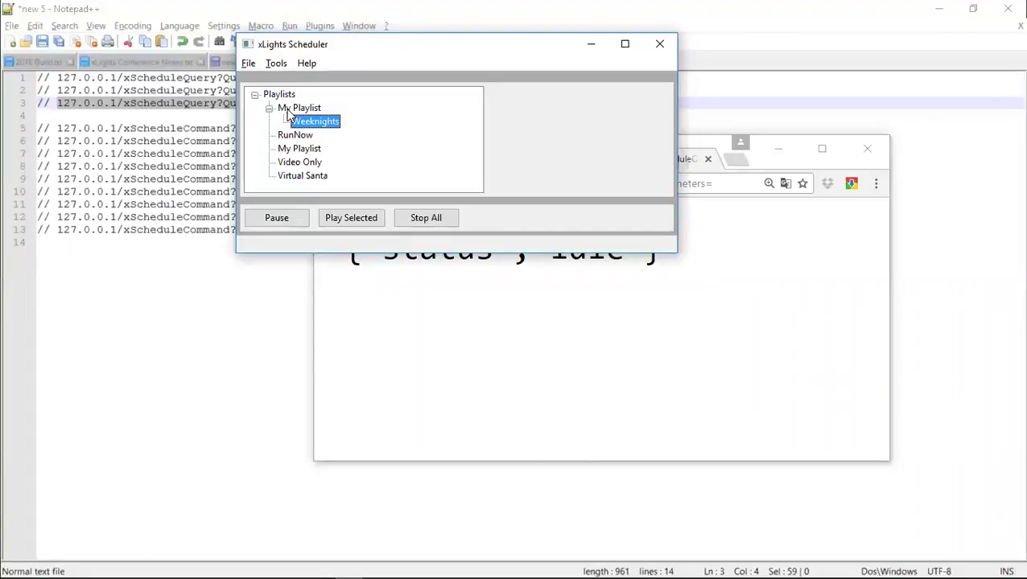
- Open the Virtual Santa playlist for editing and select its VirtualSantaHD4 video
{"action": "double_click", "coordinate": [296, 178]}
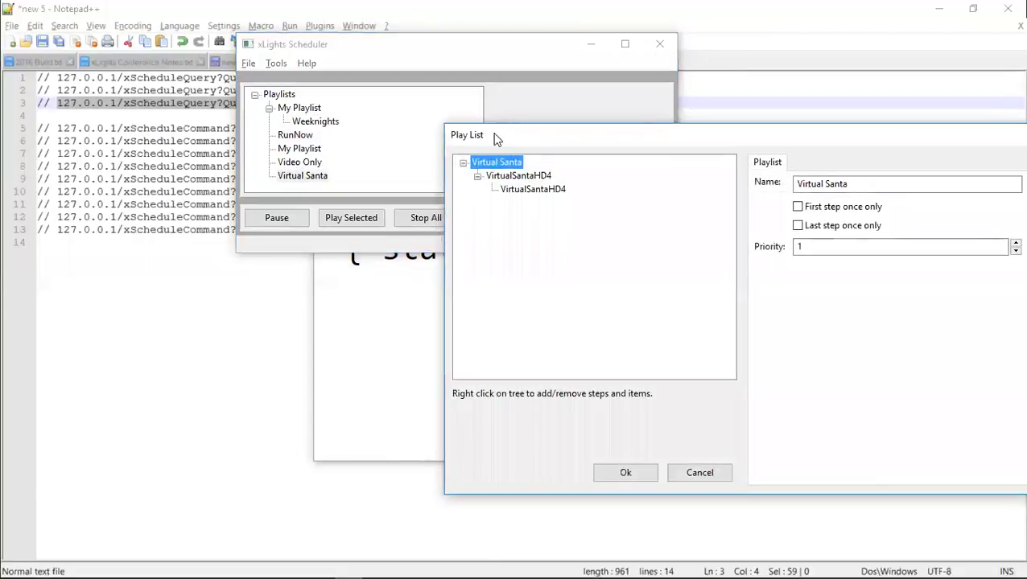
{"action": "left_click_drag", "start_coordinate": [496, 140], "coordinate": [235, 80]}
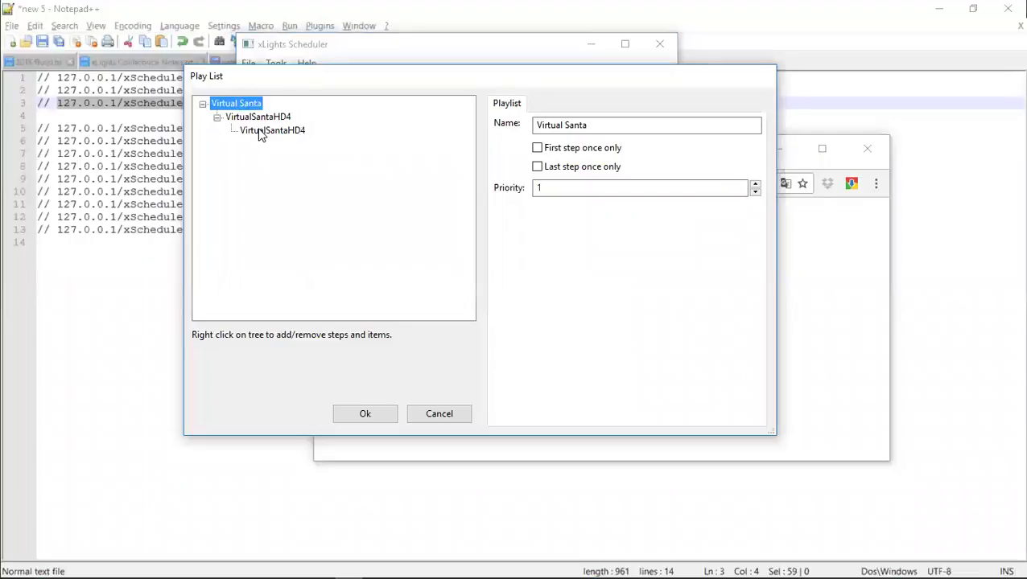
{"action": "left_click", "coordinate": [260, 132]}
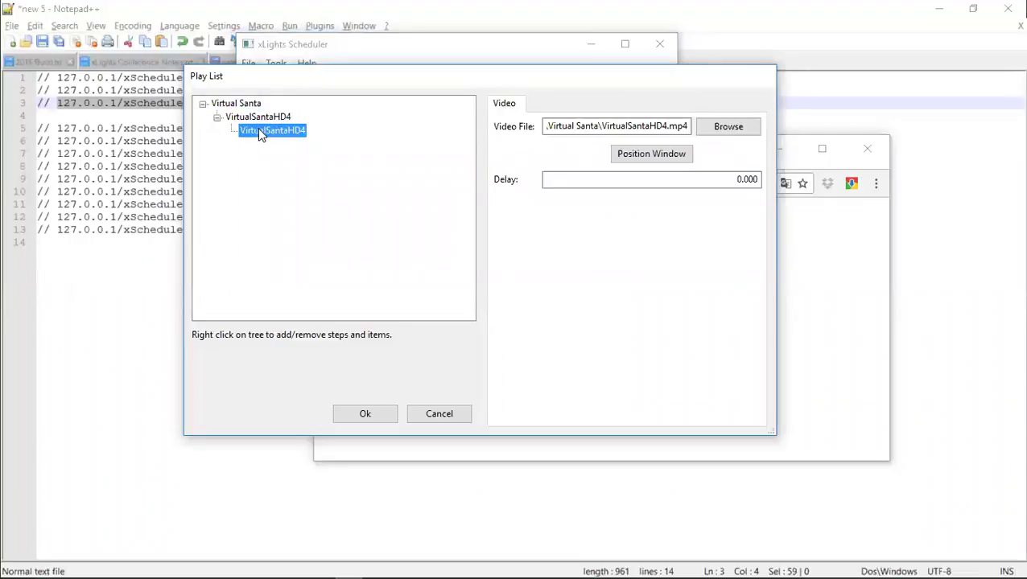
- Size and position the VirtualSantaHD4 display area on the right side of the screen and accept it
{"action": "left_click", "coordinate": [651, 159]}
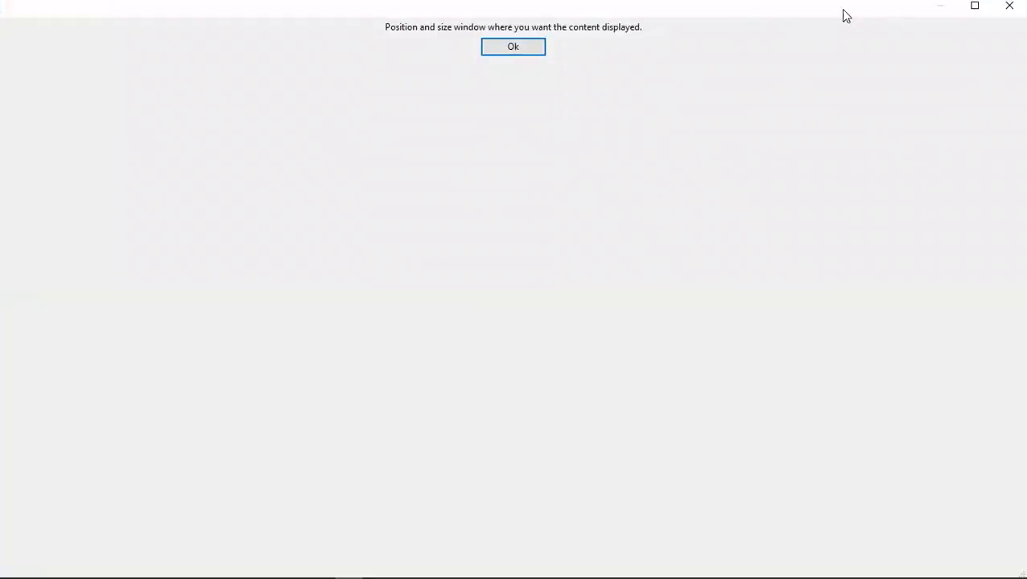
{"action": "left_click_drag", "start_coordinate": [800, 11], "coordinate": [809, 66]}
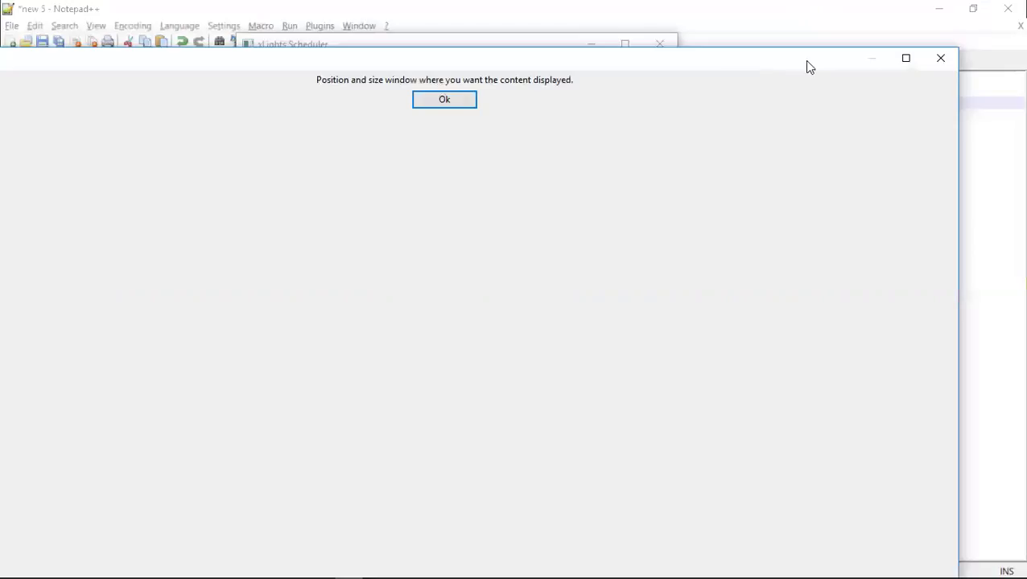
{"action": "left_click", "coordinate": [909, 58]}
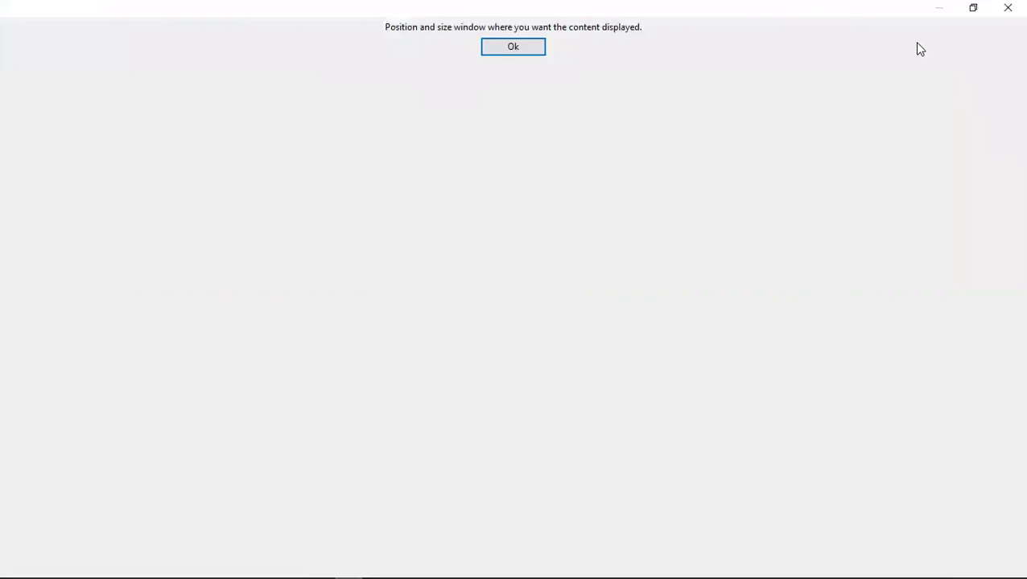
{"action": "left_click", "coordinate": [975, 10]}
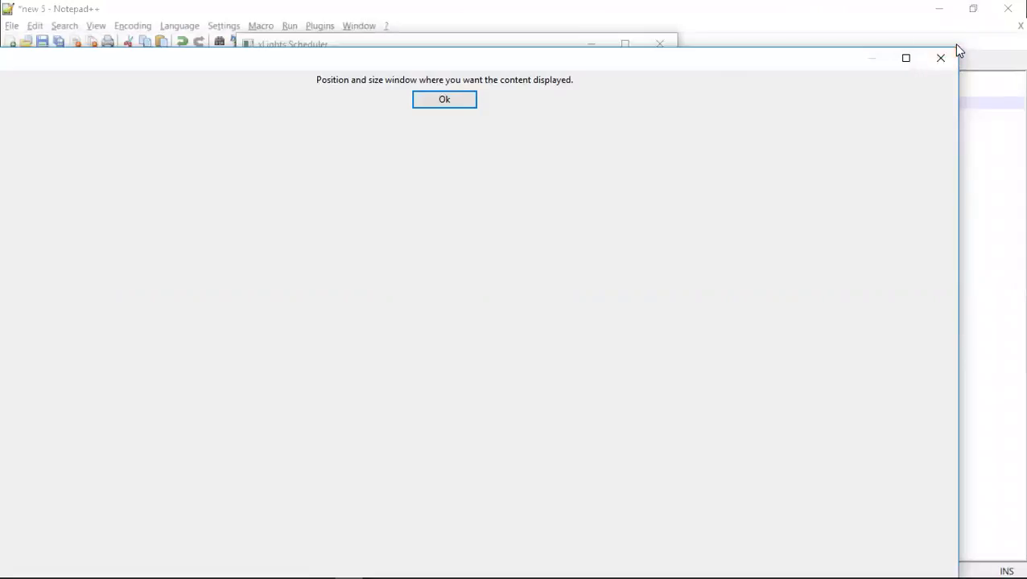
{"action": "left_click_drag", "start_coordinate": [959, 49], "coordinate": [389, 249]}
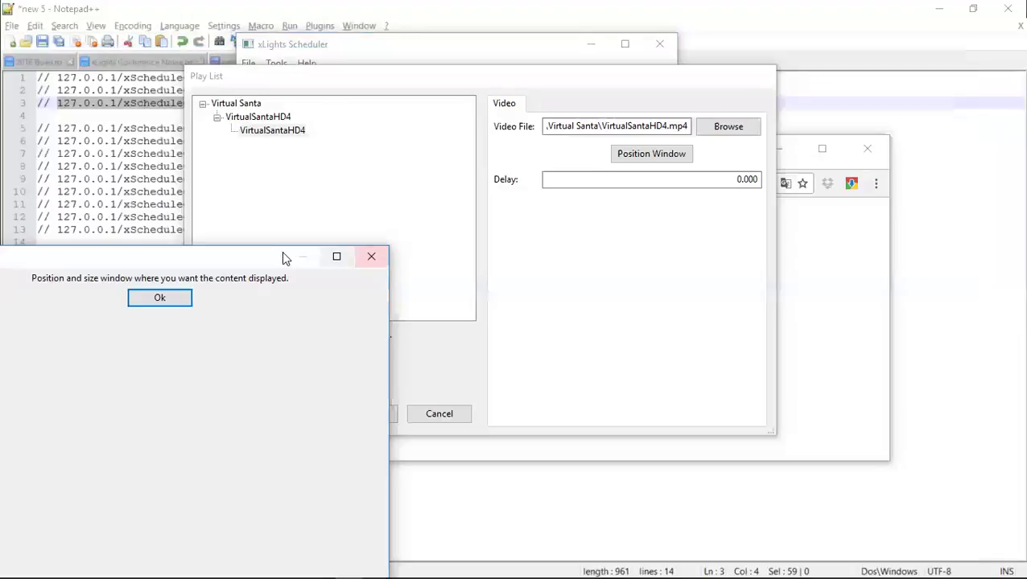
{"action": "left_click_drag", "start_coordinate": [254, 261], "coordinate": [812, 171]}
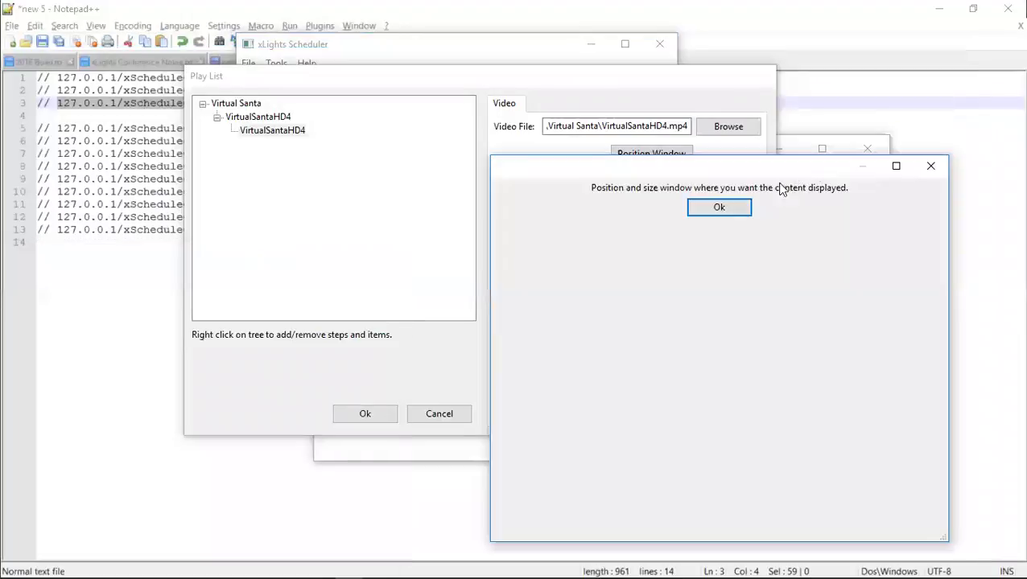
{"action": "left_click", "coordinate": [739, 210]}
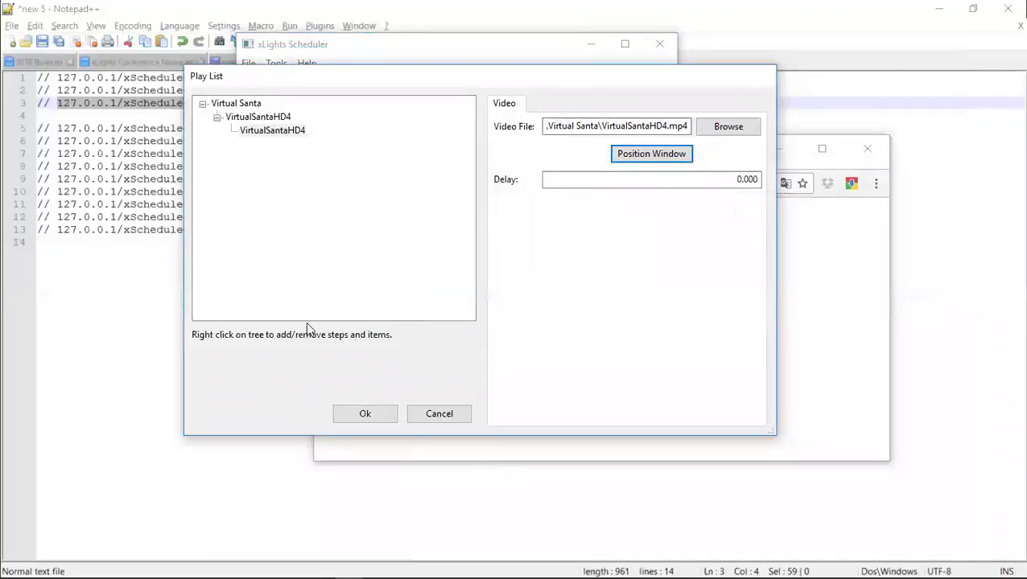
- Save the Virtual Santa playlist, test-play it, then stop all playback
{"action": "left_click", "coordinate": [348, 417]}
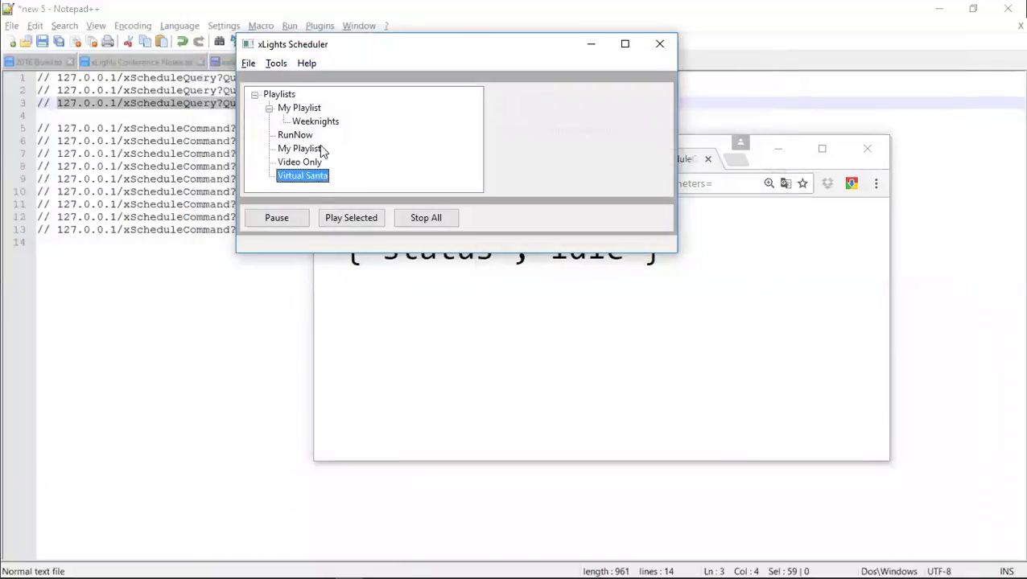
{"action": "left_click", "coordinate": [352, 219]}
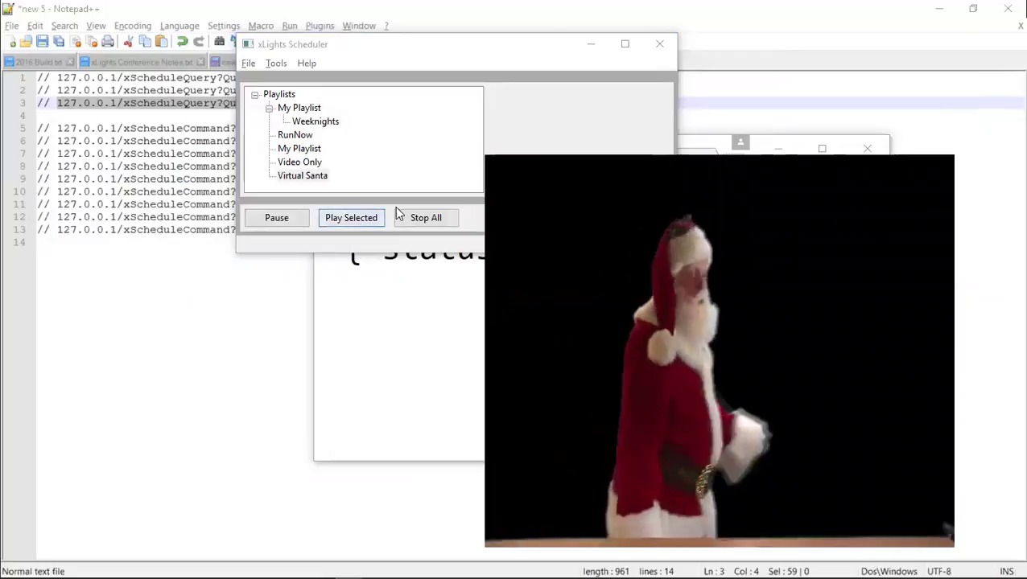
{"action": "left_click", "coordinate": [413, 221]}
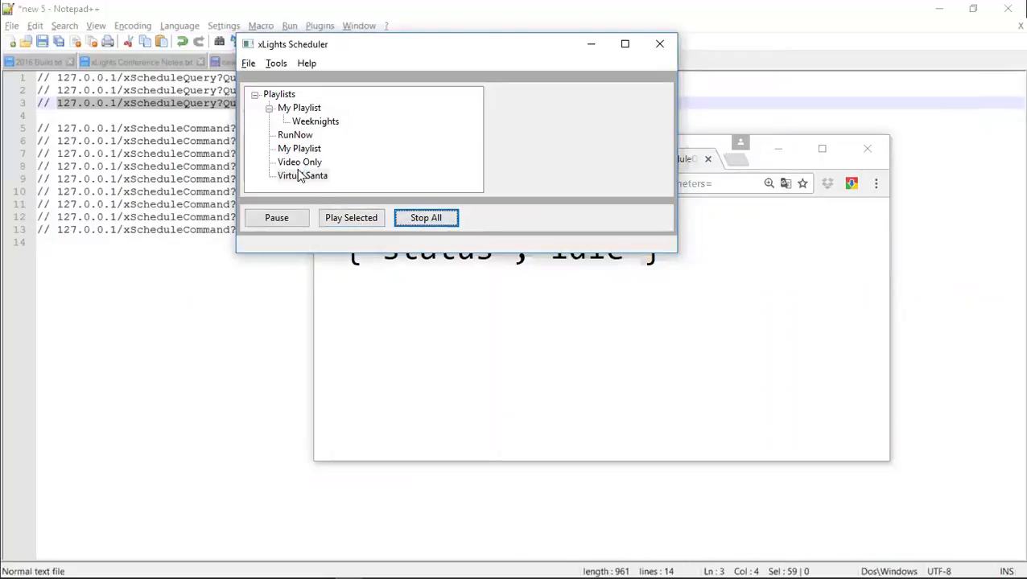
{"action": "left_click", "coordinate": [297, 135]}
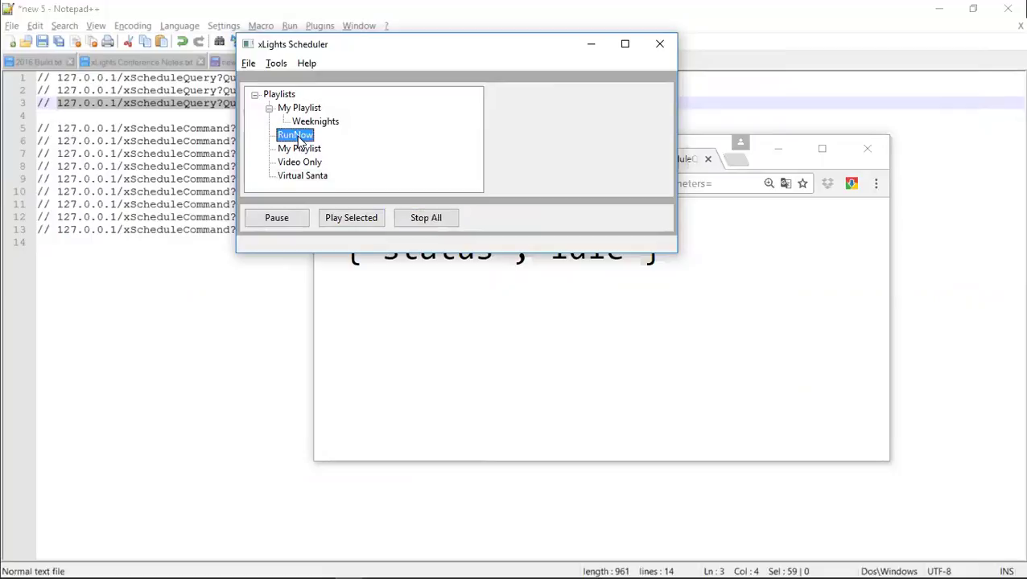
{"action": "double_click", "coordinate": [297, 136]}
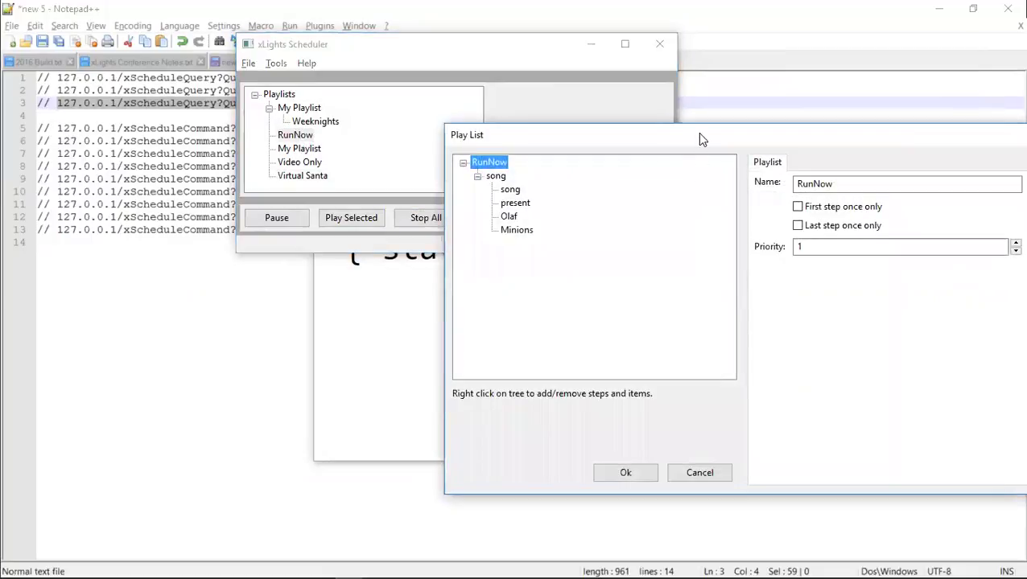
{"action": "left_click", "coordinate": [375, 152]}
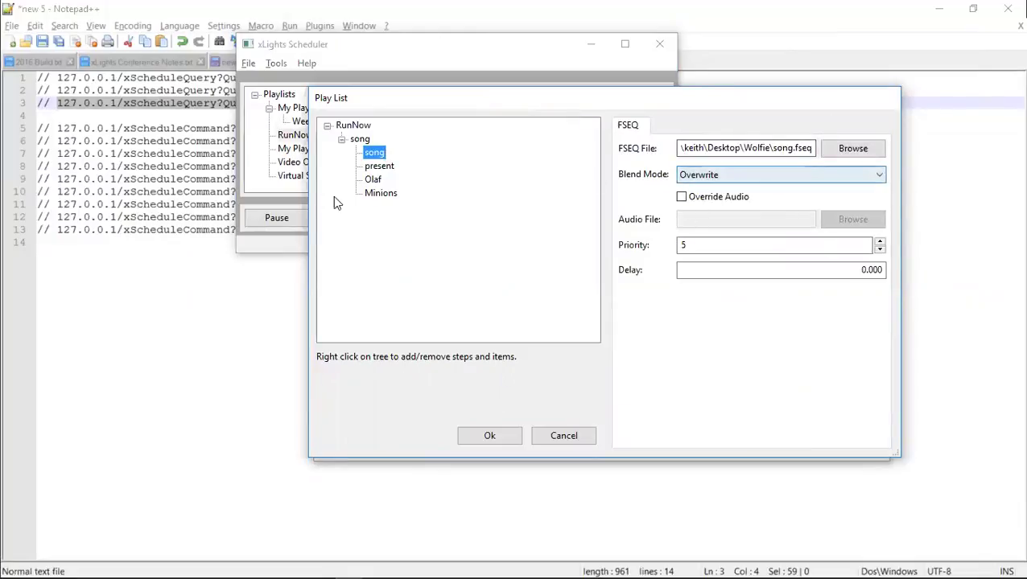
{"action": "left_click", "coordinate": [379, 168]}
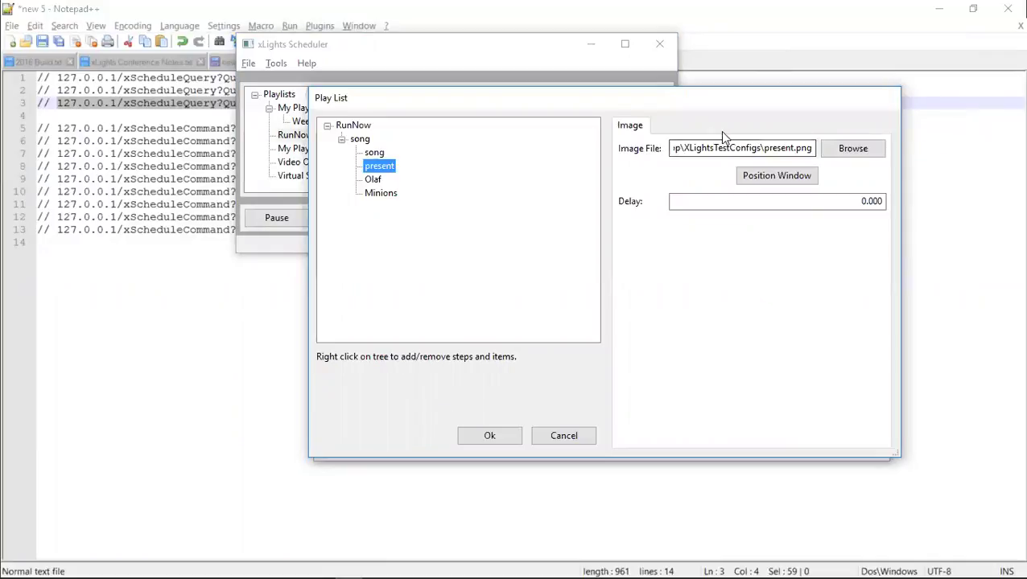
{"action": "left_click", "coordinate": [375, 181]}
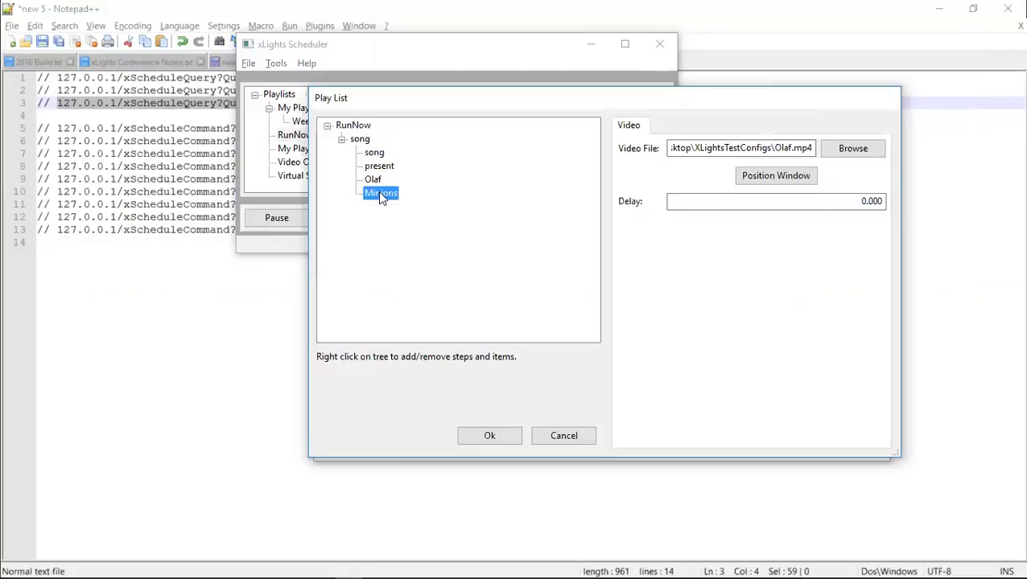
{"action": "left_click", "coordinate": [362, 141]}
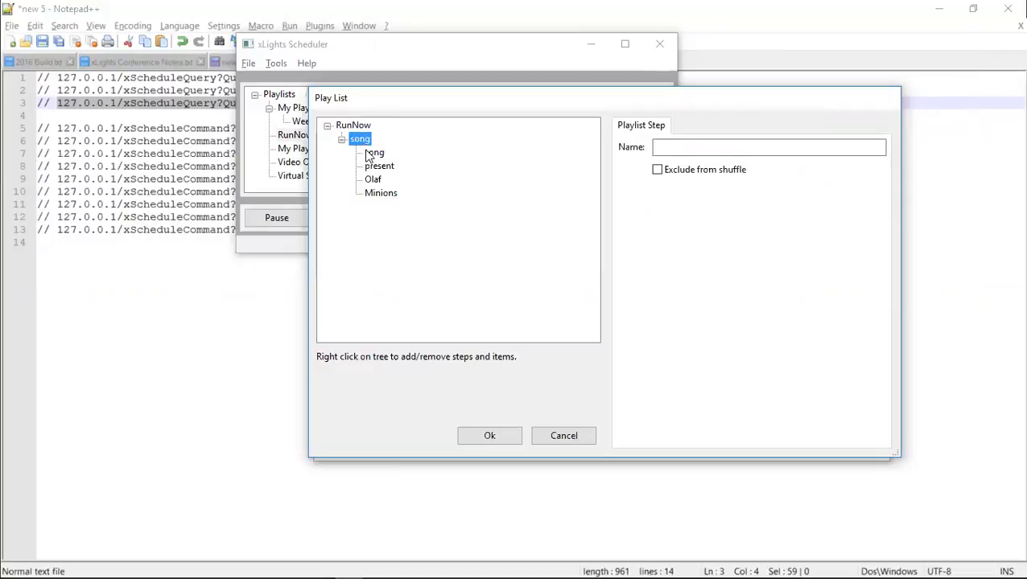
{"action": "left_click", "coordinate": [381, 196]}
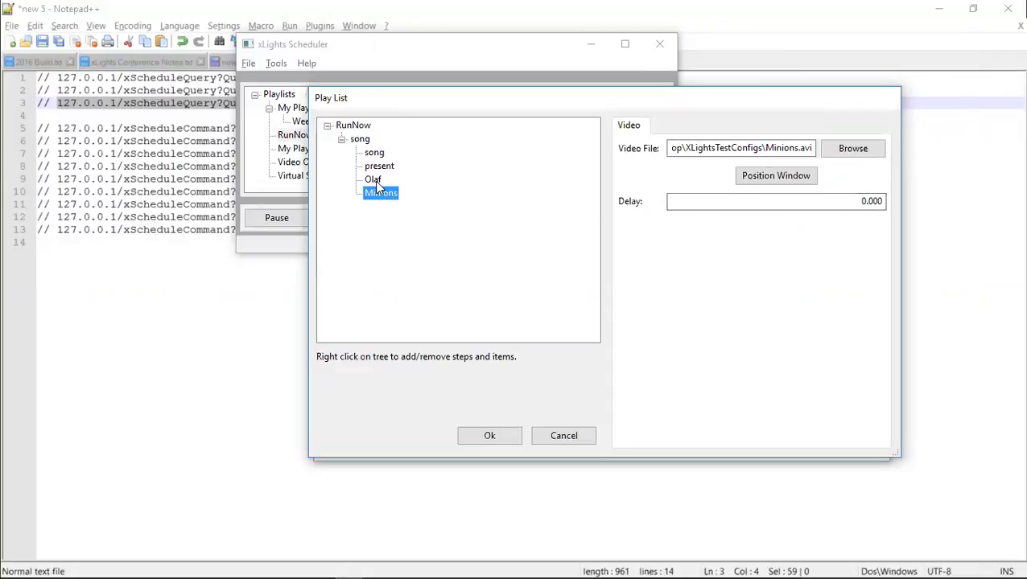
{"action": "left_click", "coordinate": [488, 433]}
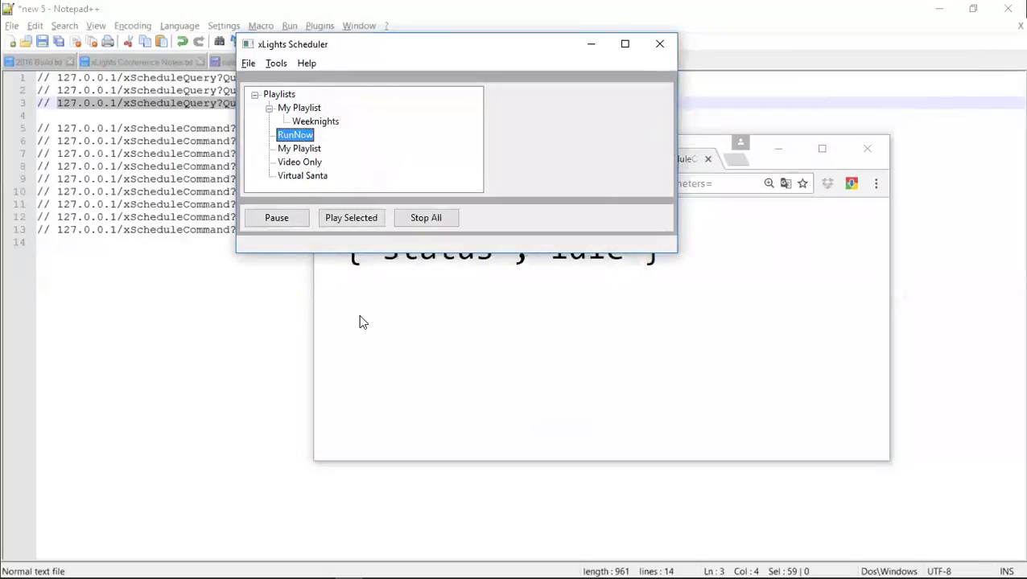
{"action": "left_click", "coordinate": [331, 222]}
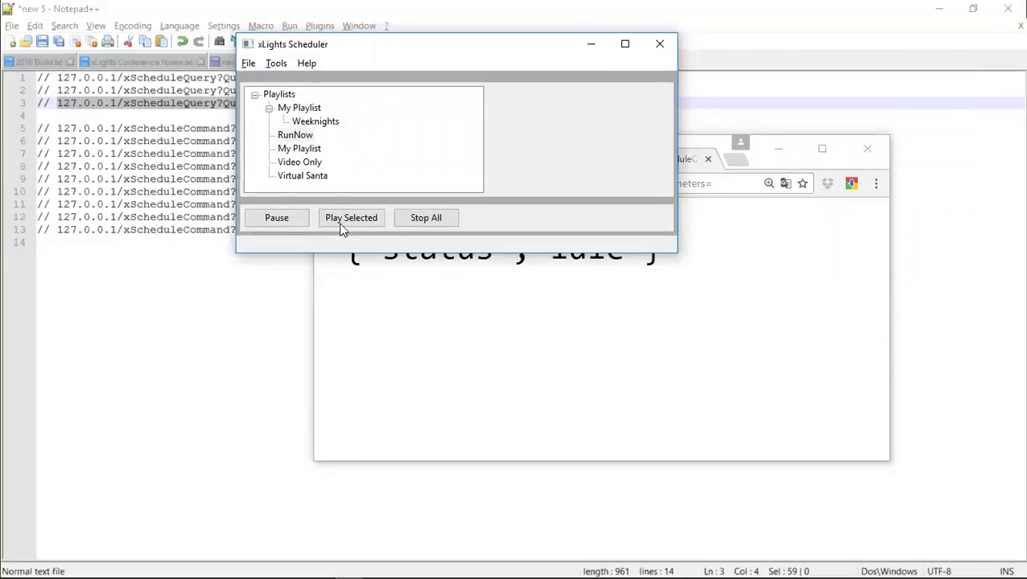
{"action": "left_click", "coordinate": [339, 228]}
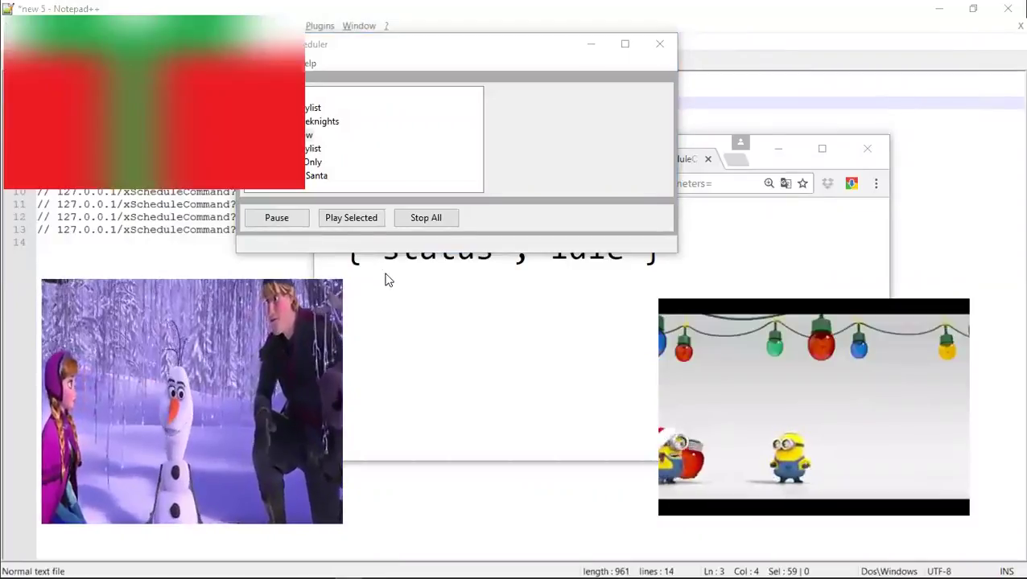
{"action": "left_click", "coordinate": [431, 221]}
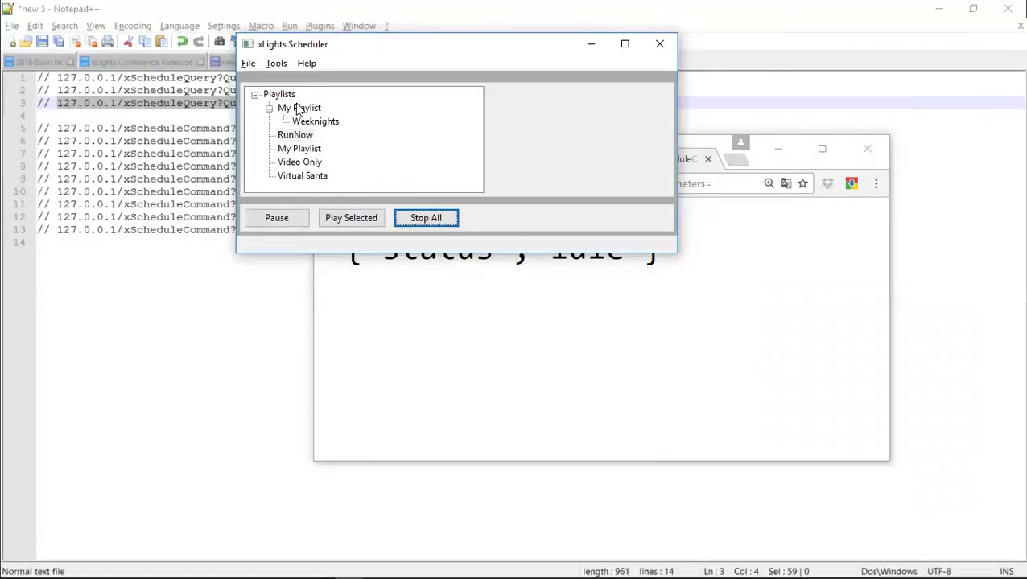
- Add an All Set item to My Playlist in a new step, keeping blend mode Overwrite
{"action": "double_click", "coordinate": [299, 150]}
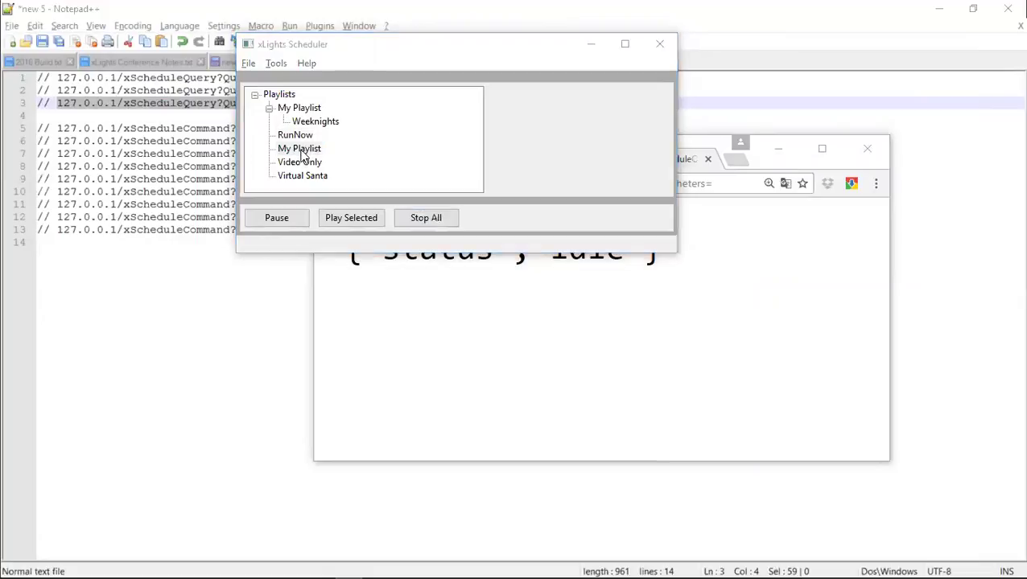
{"action": "right_click", "coordinate": [499, 166]}
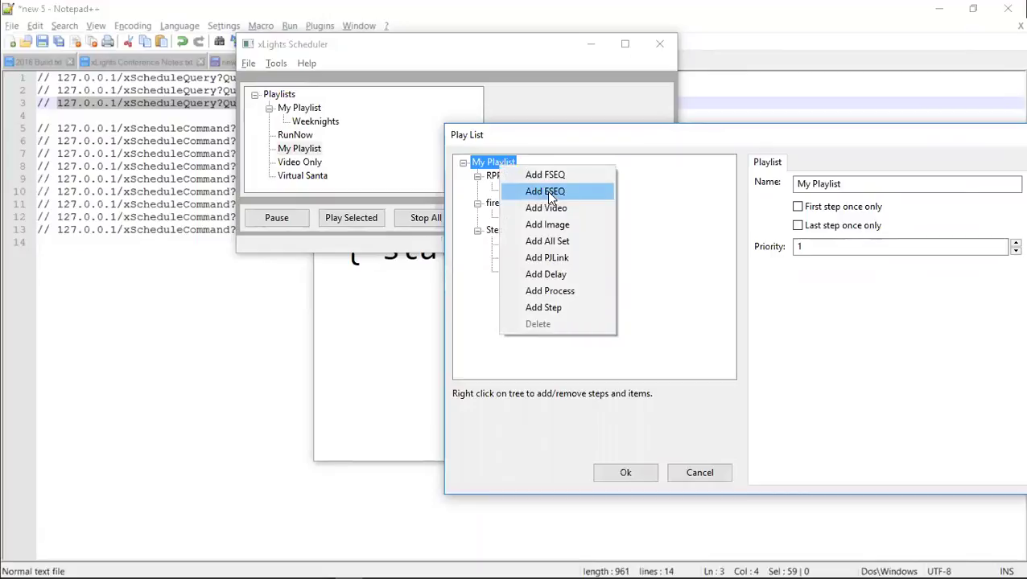
{"action": "left_click", "coordinate": [560, 242]}
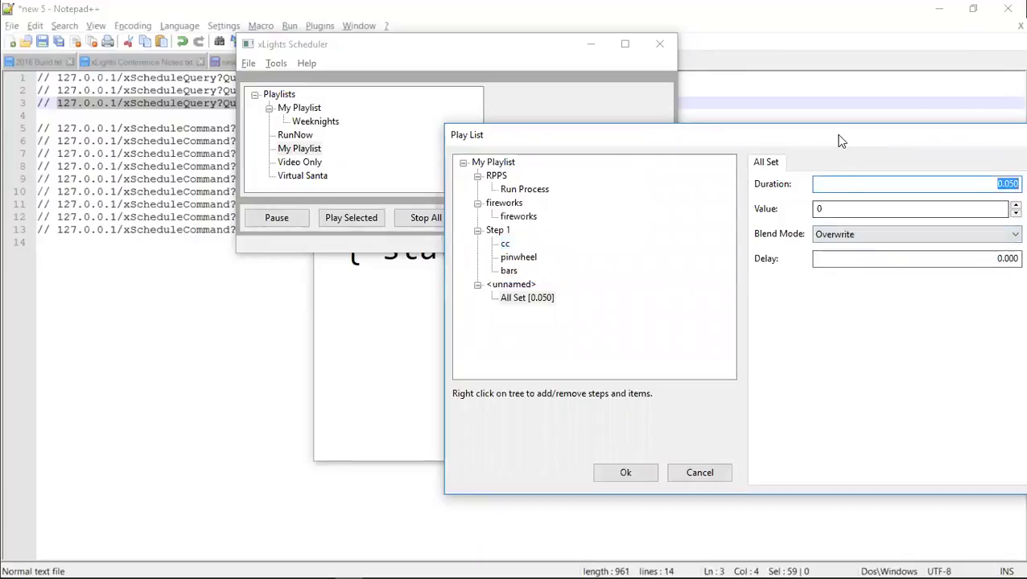
{"action": "left_click_drag", "start_coordinate": [817, 141], "coordinate": [548, 108]}
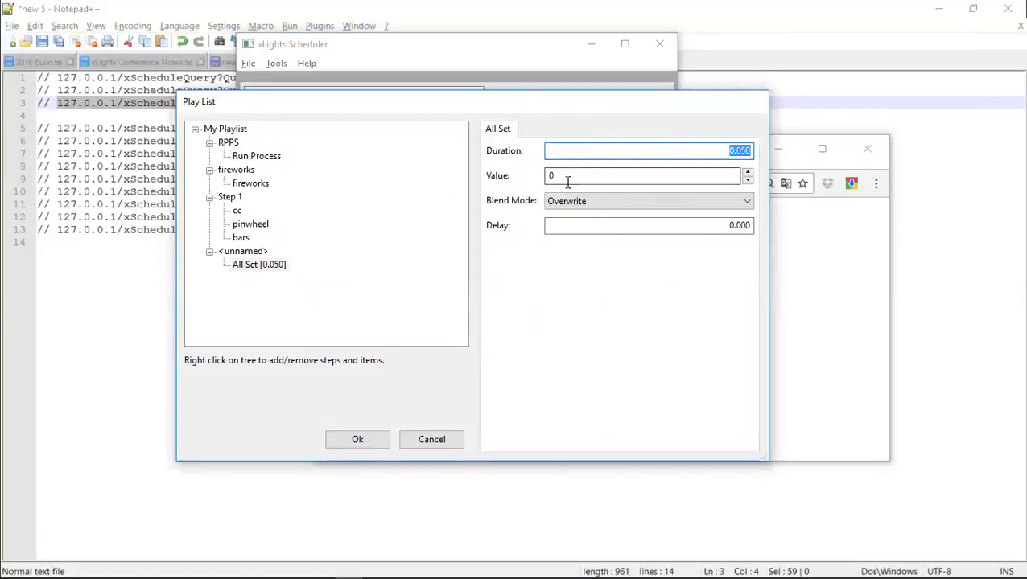
{"action": "left_click", "coordinate": [619, 200]}
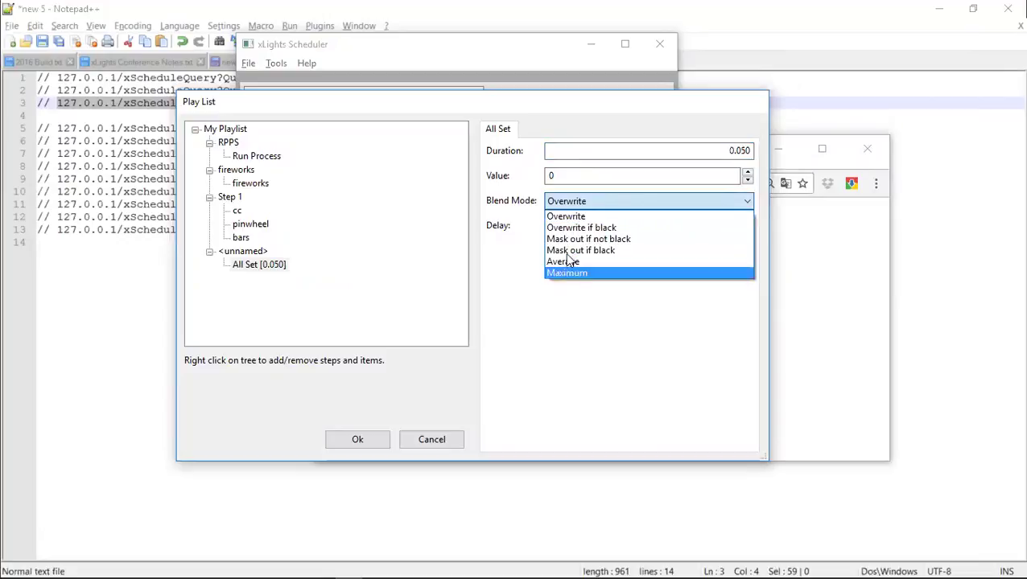
{"action": "left_click", "coordinate": [548, 353]}
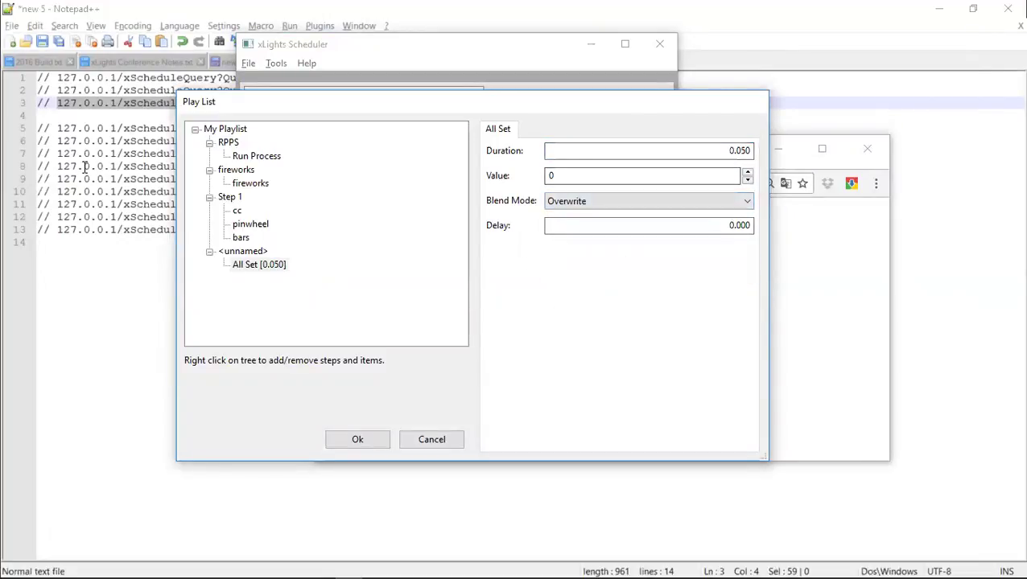
- Add a PJLink item under the RPPS step, leaving projector and command blank
{"action": "right_click", "coordinate": [235, 144]}
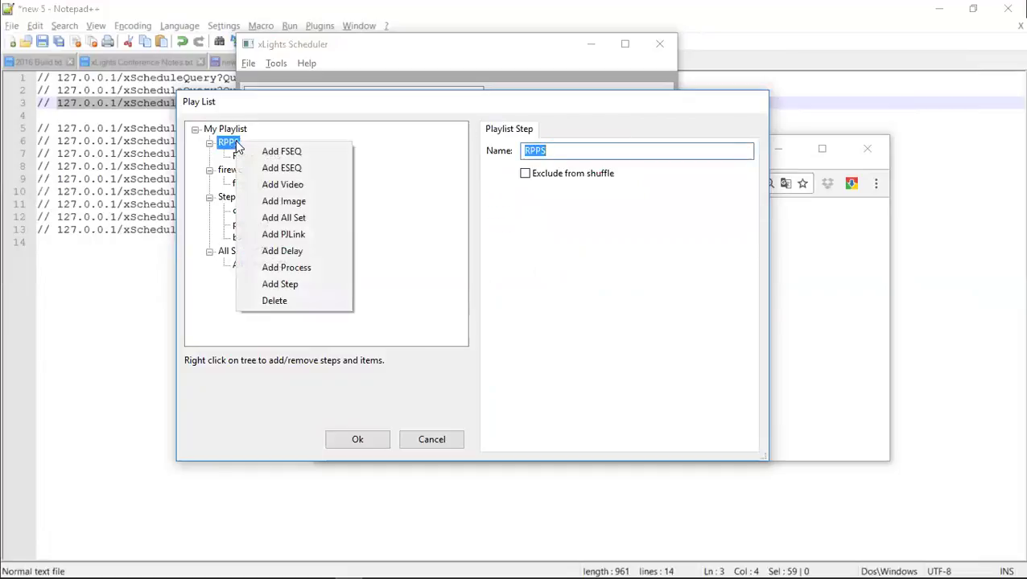
{"action": "left_click", "coordinate": [306, 234]}
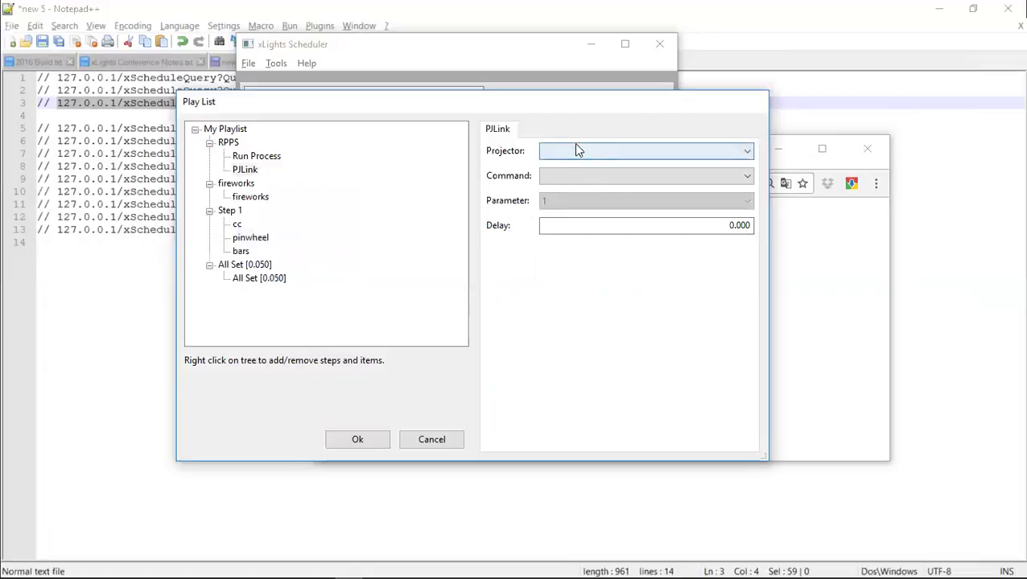
{"action": "left_click", "coordinate": [576, 151]}
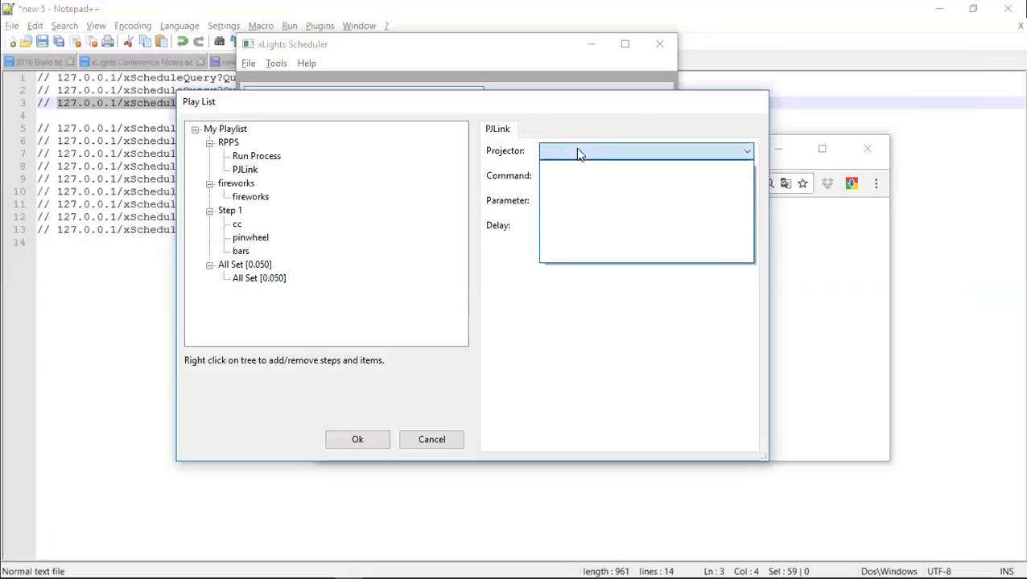
{"action": "left_click", "coordinate": [577, 151]}
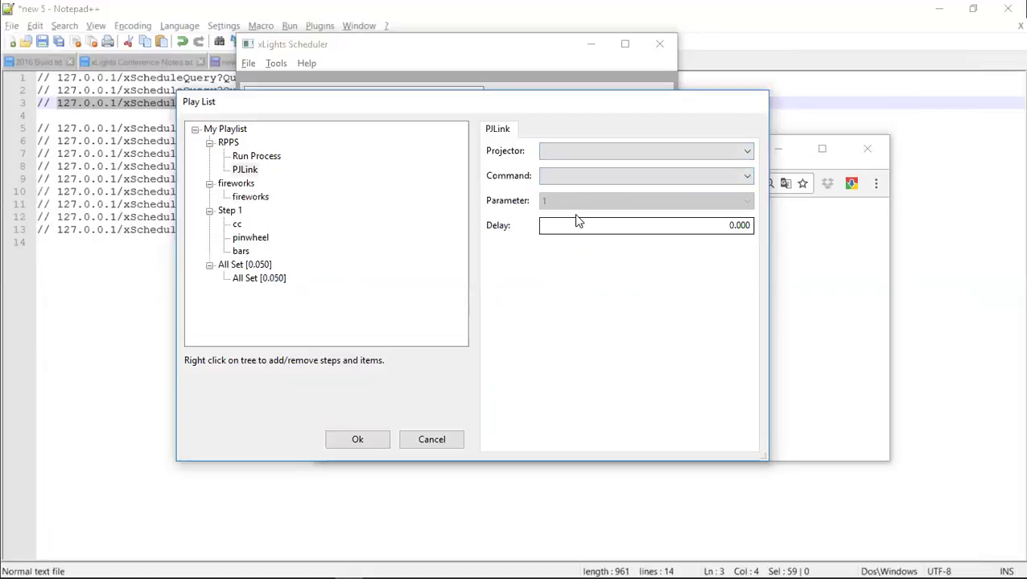
{"action": "left_click", "coordinate": [576, 178]}
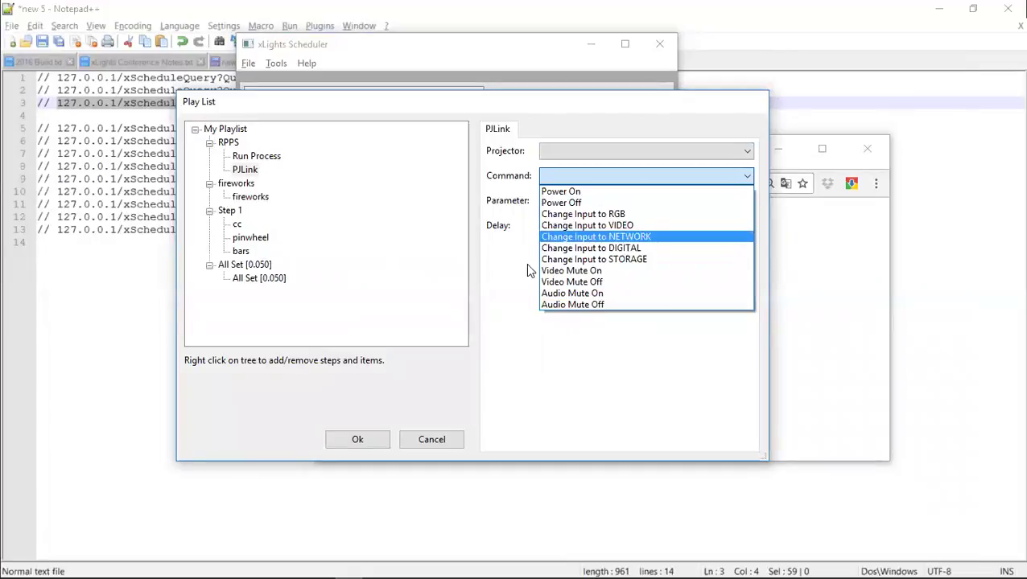
{"action": "left_click", "coordinate": [515, 292]}
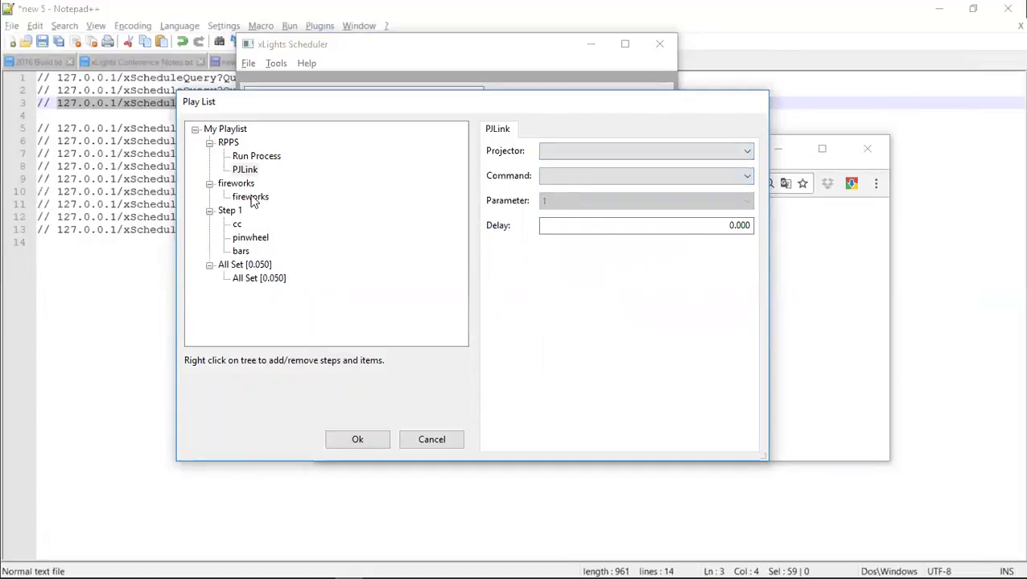
- Add an empty Run Process item under the fireworks step, then view My Playlist's settings
{"action": "right_click", "coordinate": [247, 184]}
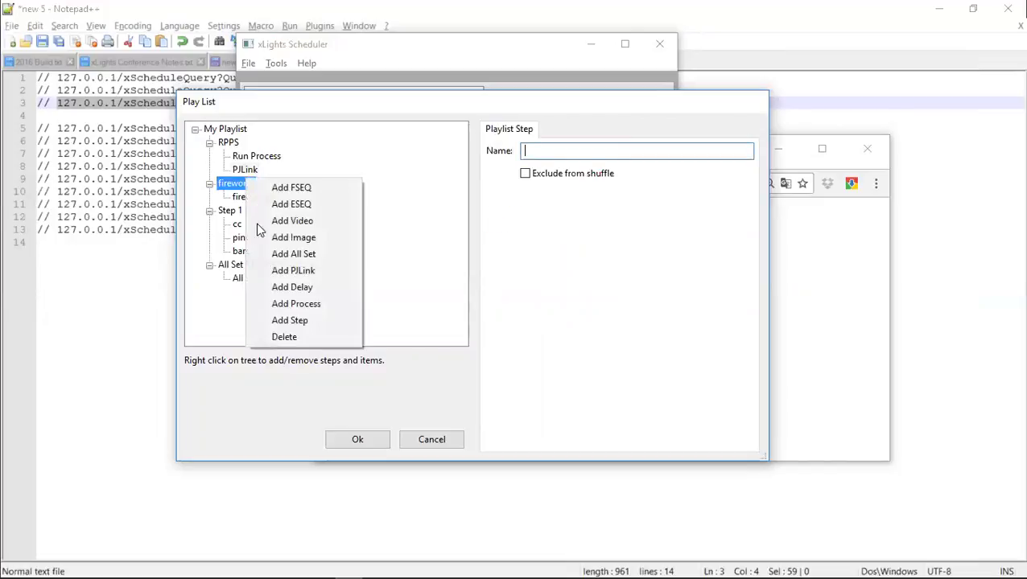
{"action": "left_click", "coordinate": [314, 305]}
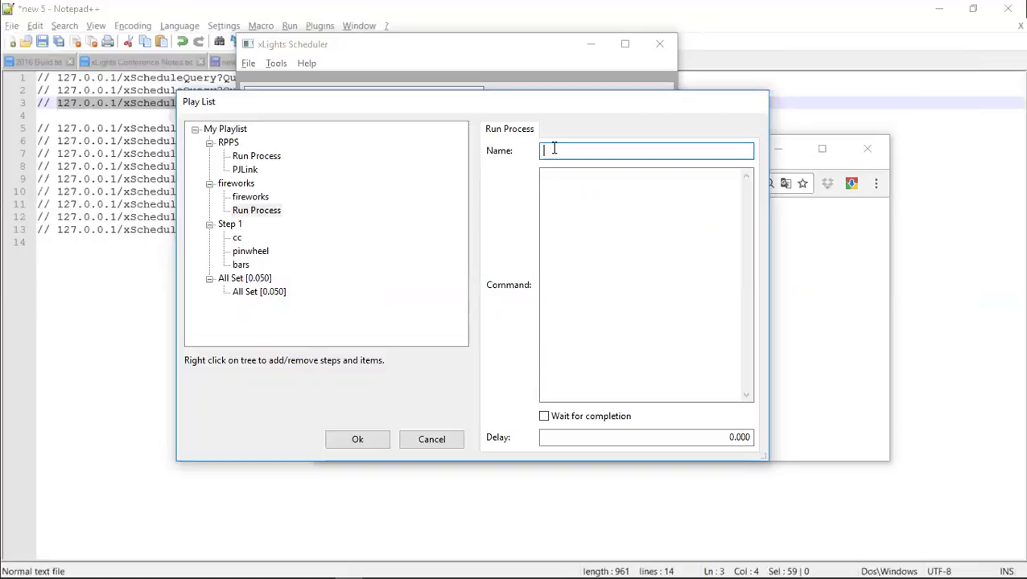
{"action": "left_click", "coordinate": [563, 195]}
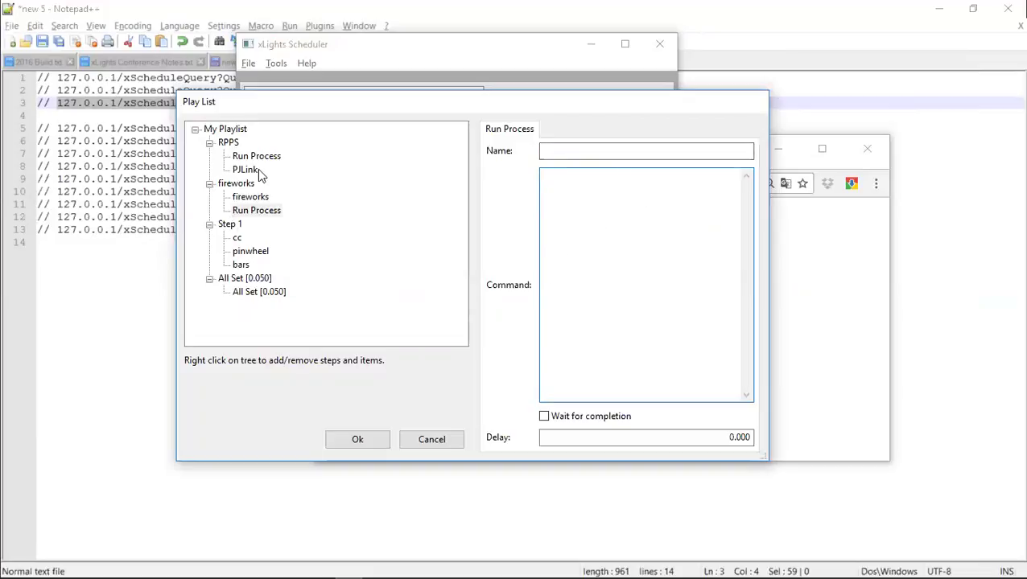
{"action": "left_click", "coordinate": [220, 131]}
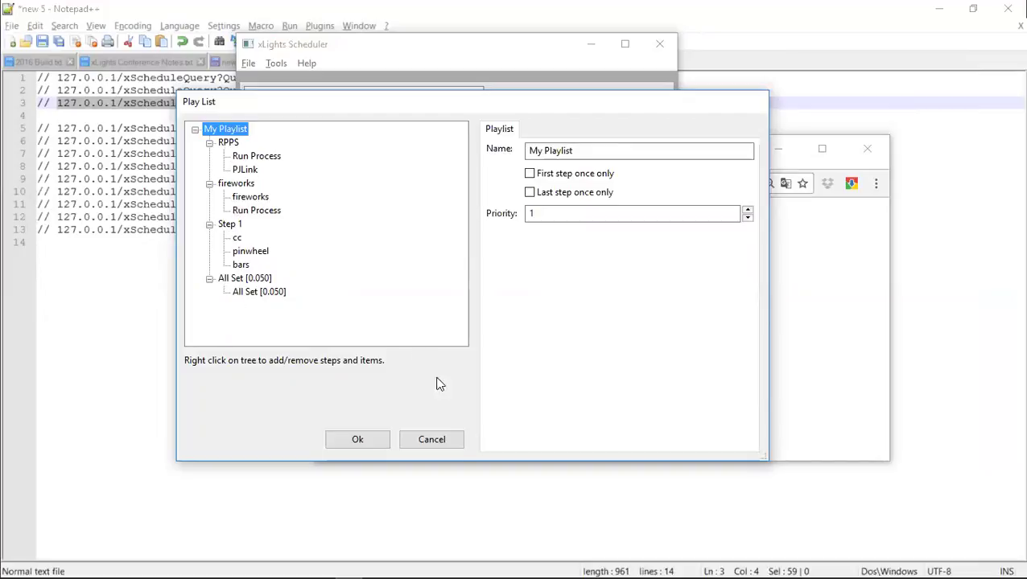
- Cancel the My Playlist editor, review the API URL notes, and return to the scheduler
{"action": "left_click", "coordinate": [451, 445]}
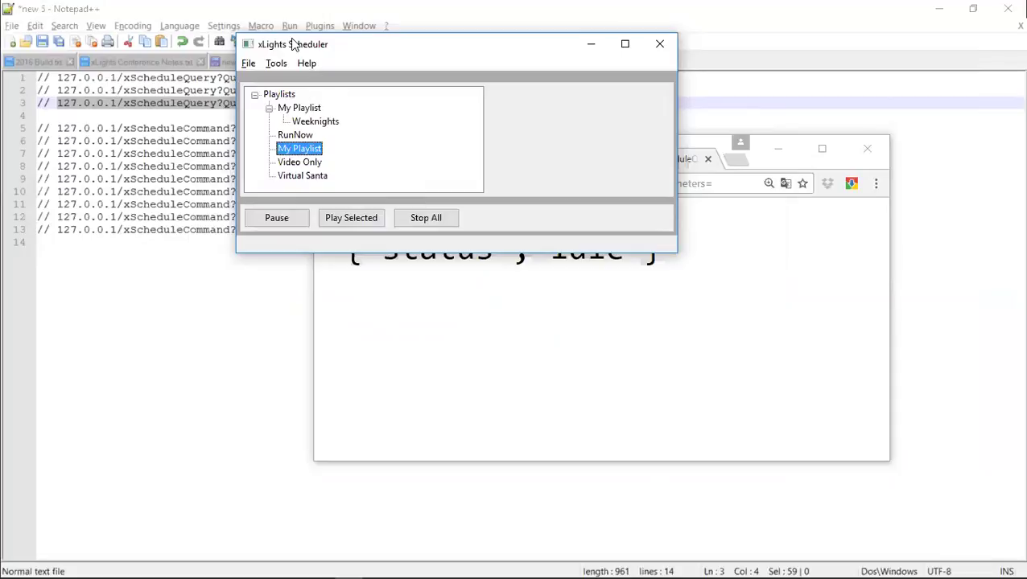
{"action": "left_click", "coordinate": [146, 256]}
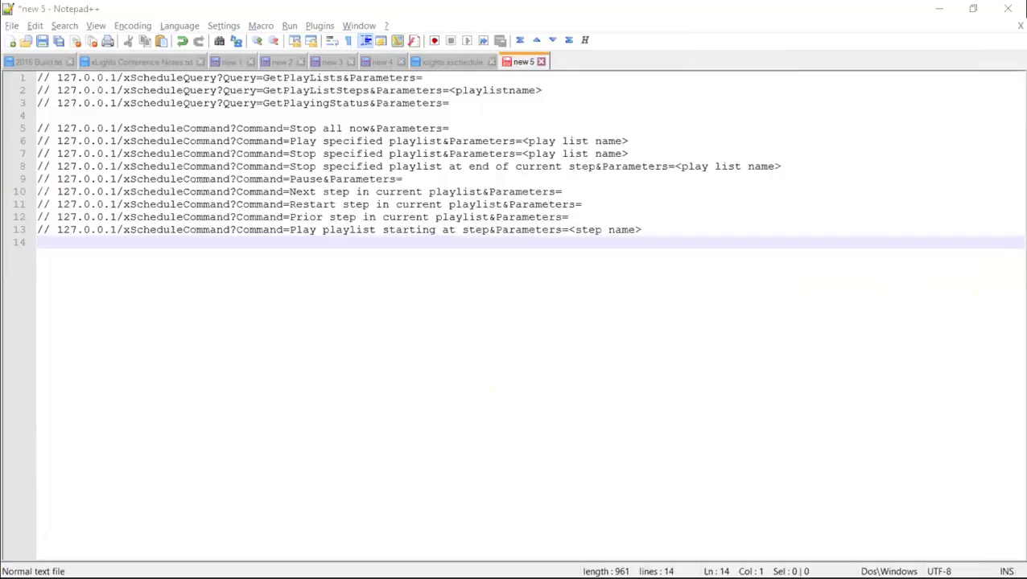
{"action": "key", "text": "alt+Tab"}
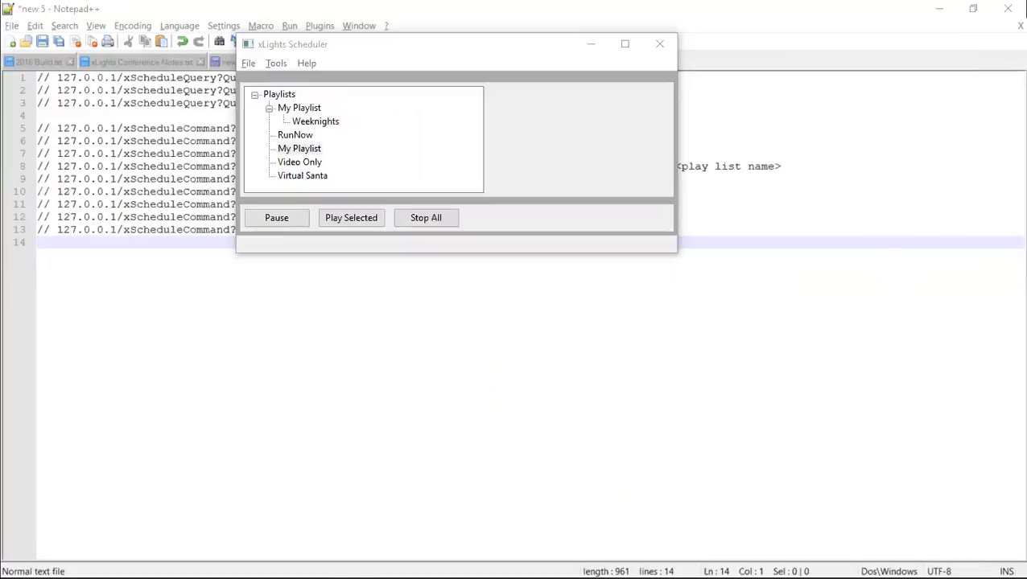
- Play the Virtual Santa playlist, pause and resume it, then stop all playback
{"action": "left_click", "coordinate": [300, 148]}
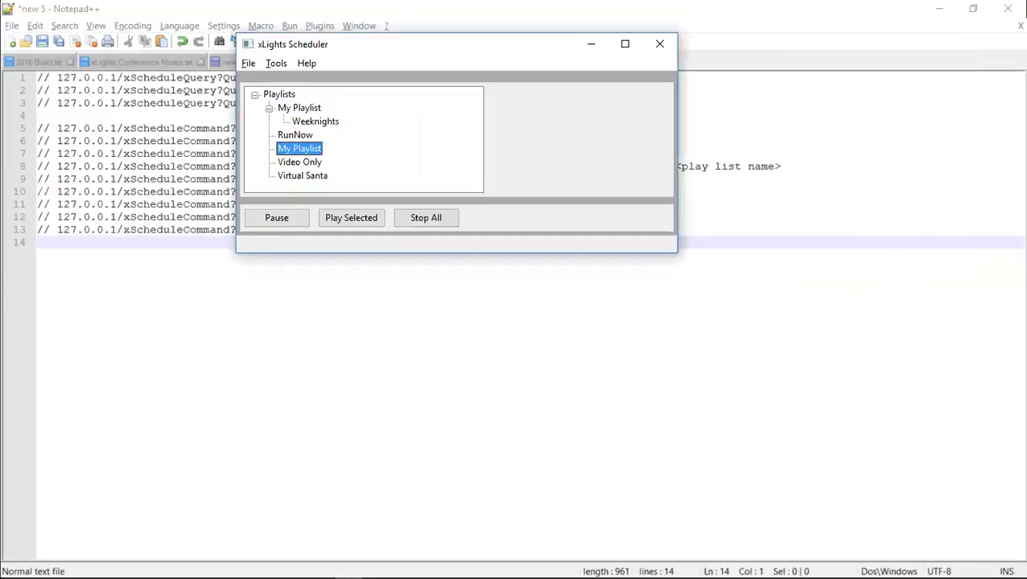
{"action": "left_click", "coordinate": [313, 177]}
{"action": "left_click", "coordinate": [351, 218]}
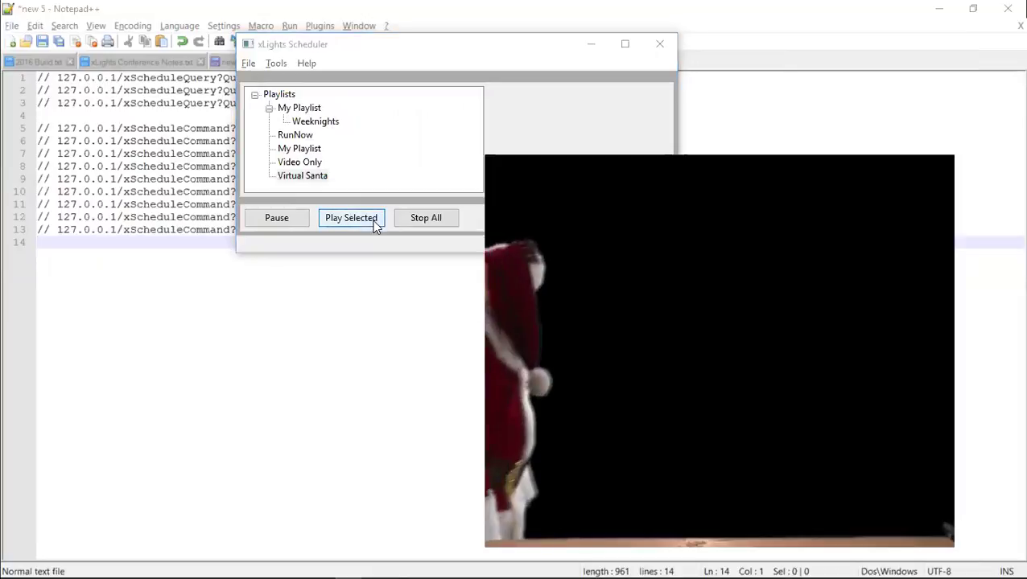
{"action": "left_click", "coordinate": [280, 219]}
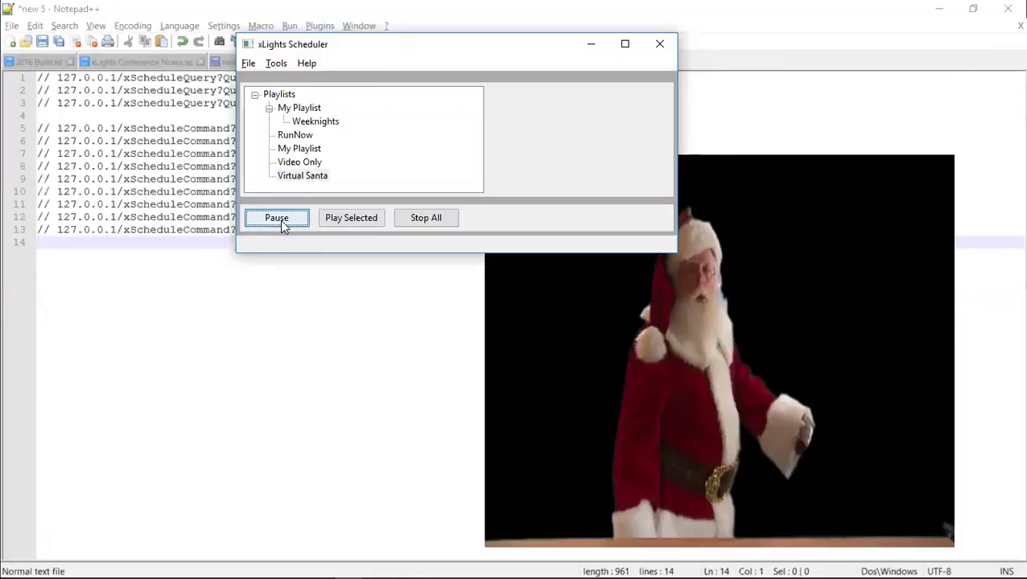
{"action": "left_click", "coordinate": [286, 221]}
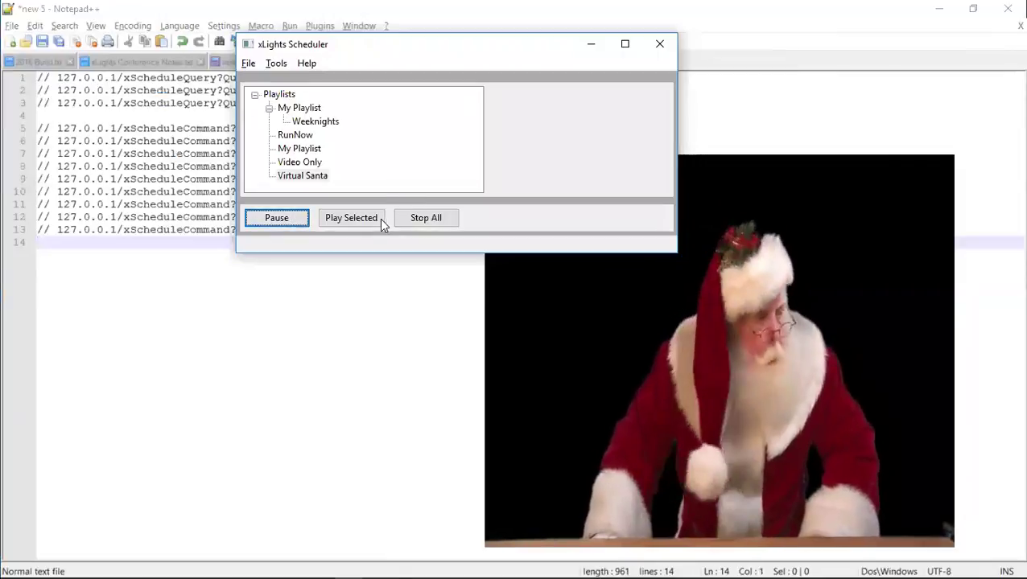
{"action": "left_click", "coordinate": [410, 220]}
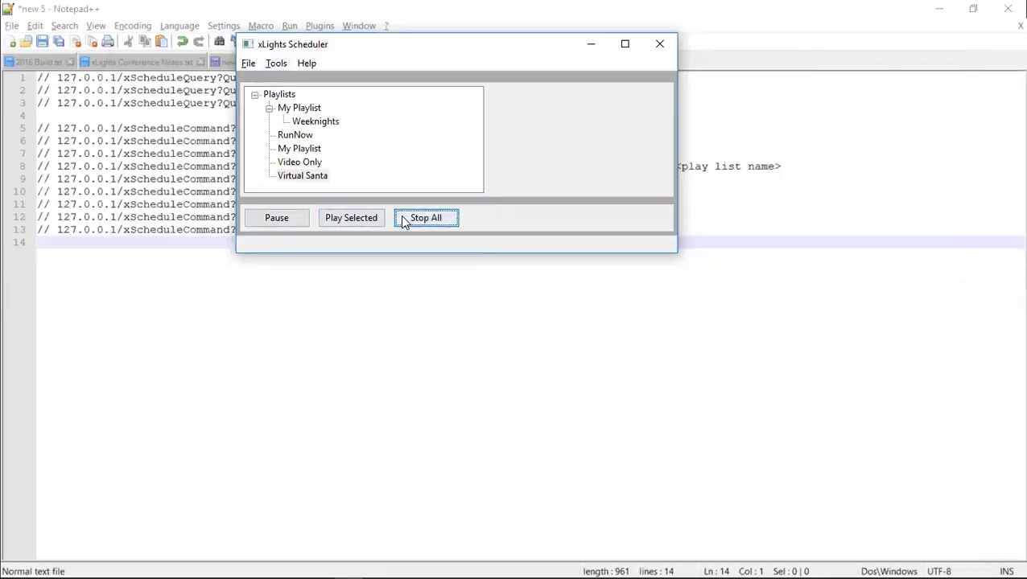
- Add a Play Santa button using Play specified playlist with parameter Virtual Santa, and save options
{"action": "left_click", "coordinate": [277, 64]}
{"action": "left_click", "coordinate": [241, 110]}
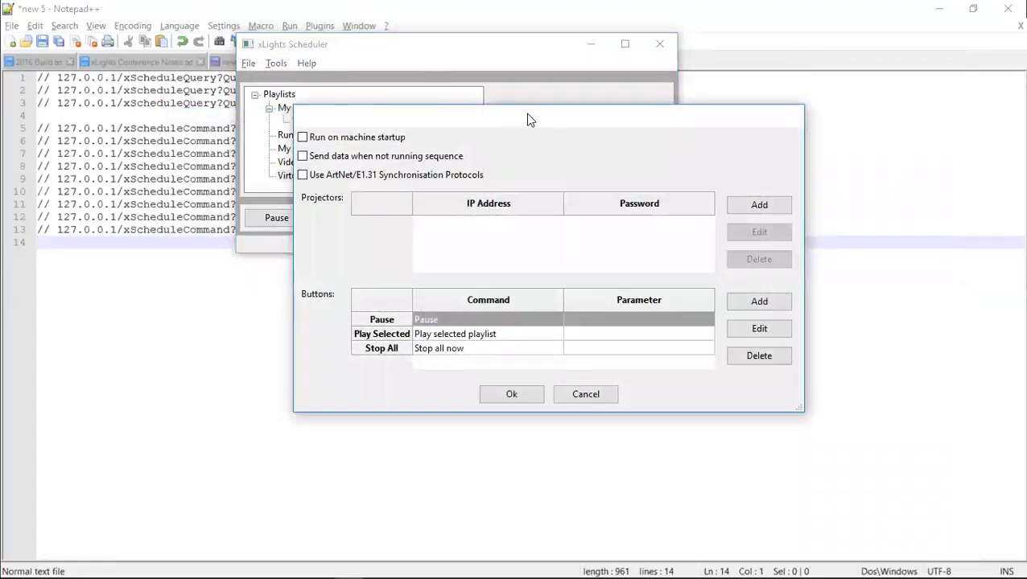
{"action": "left_click_drag", "start_coordinate": [527, 119], "coordinate": [586, 62]}
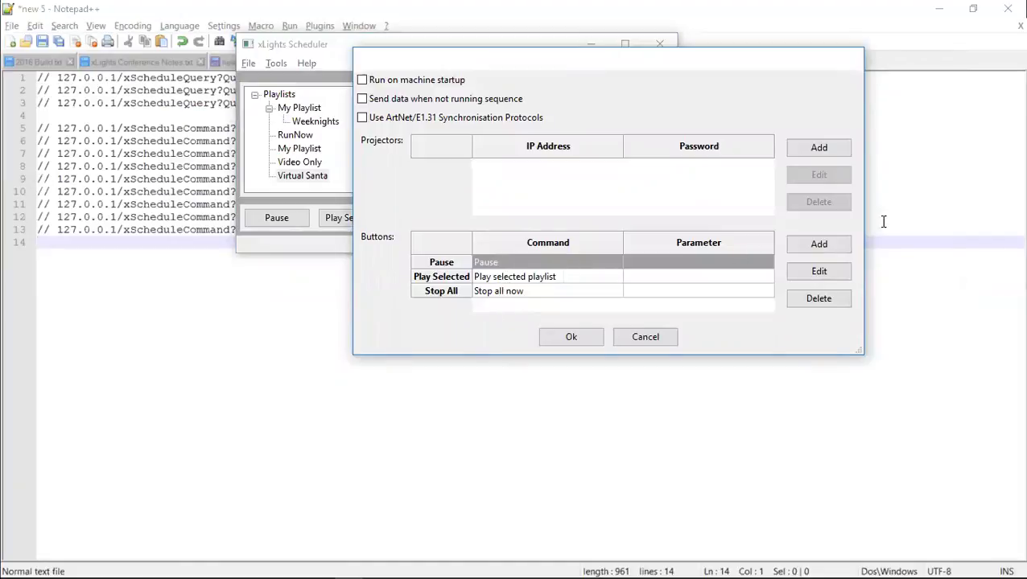
{"action": "left_click", "coordinate": [826, 246]}
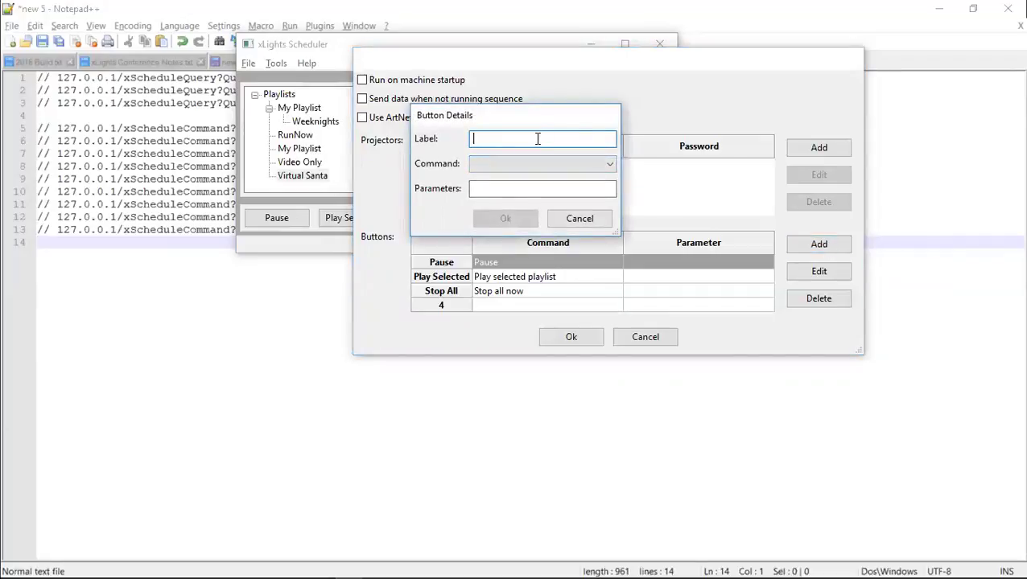
{"action": "type", "text": "Pl"}
{"action": "key", "text": "Tab"}
{"action": "key", "text": "Down"}
{"action": "key", "text": "Down"}
{"action": "key", "text": "Down"}
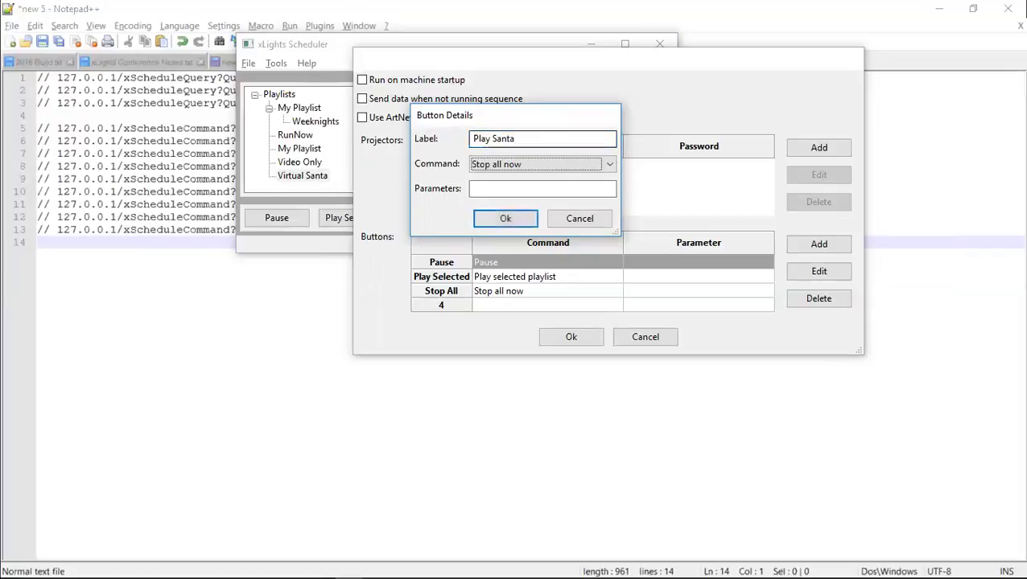
{"action": "key", "text": "Up"}
{"action": "key", "text": "Down"}
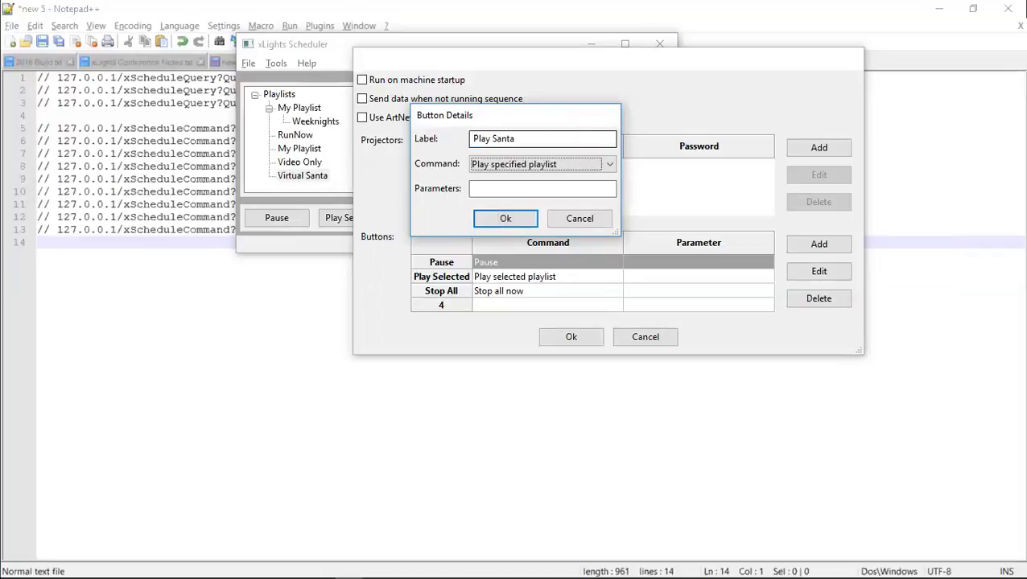
{"action": "key", "text": "Tab"}
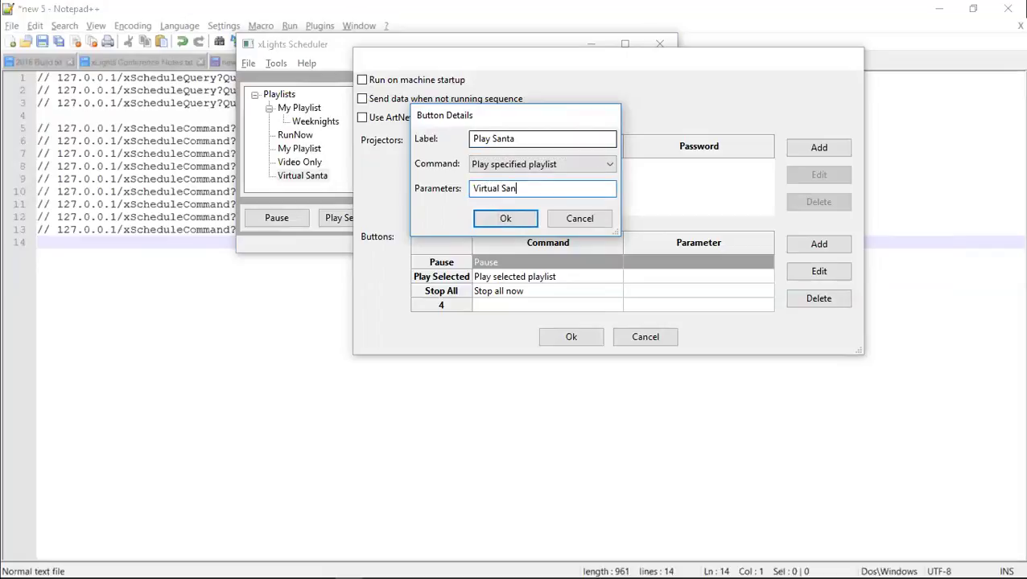
{"action": "left_click", "coordinate": [518, 223]}
{"action": "left_click", "coordinate": [572, 338]}
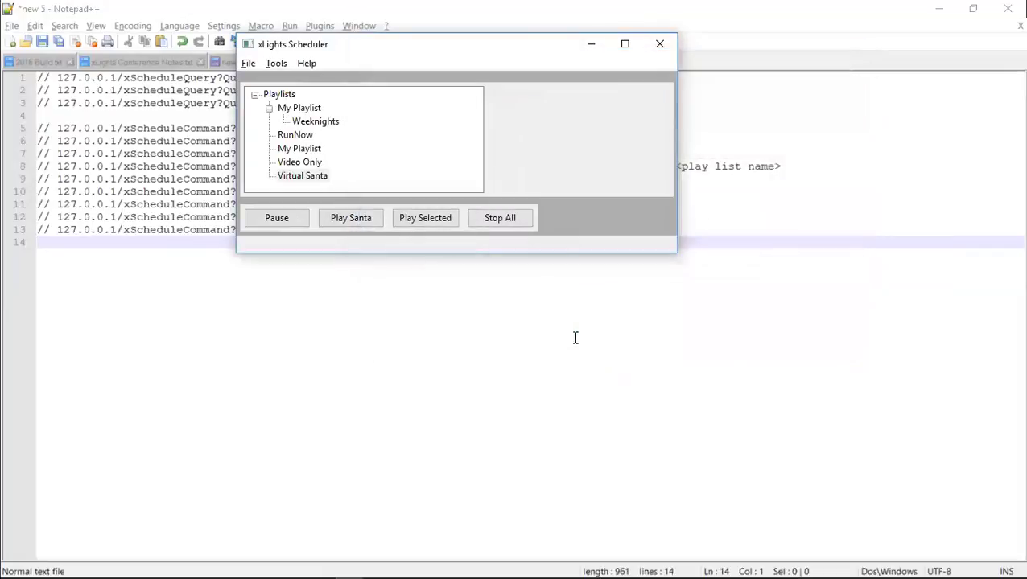
- Test Play Santa and stop it, then review the button command list in Options and cancel
{"action": "left_click", "coordinate": [356, 218]}
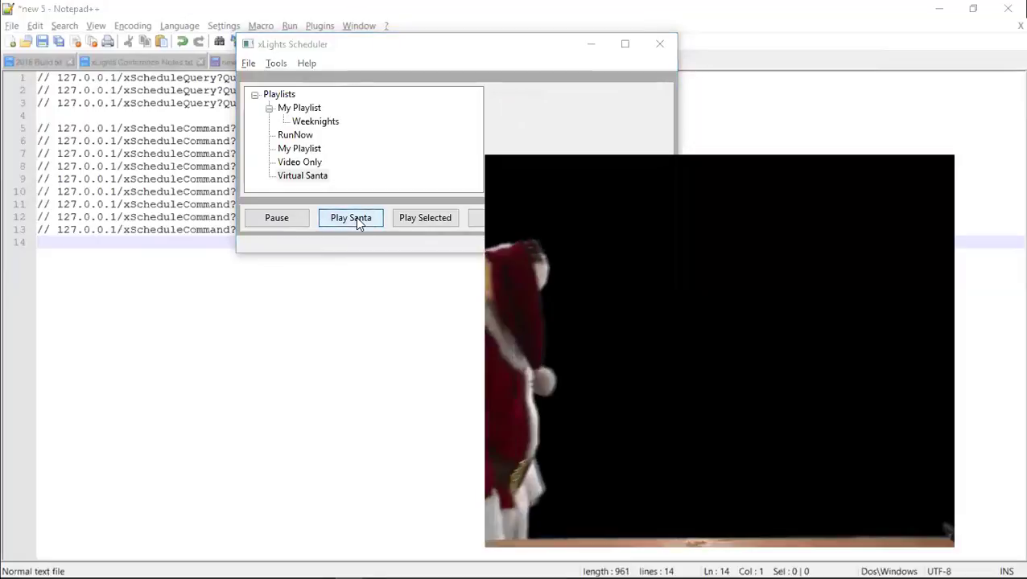
{"action": "left_click", "coordinate": [476, 218]}
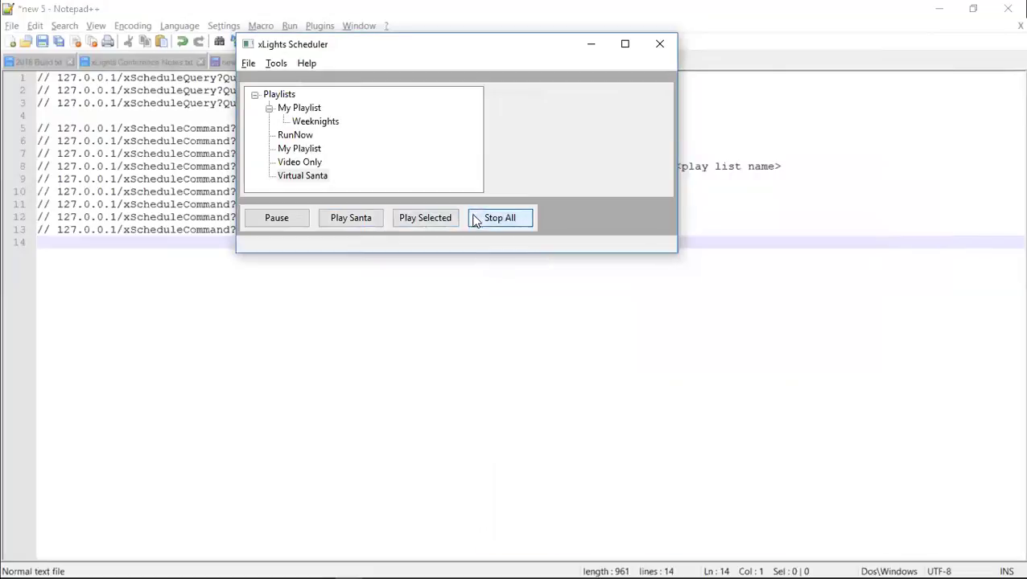
{"action": "left_click", "coordinate": [274, 63]}
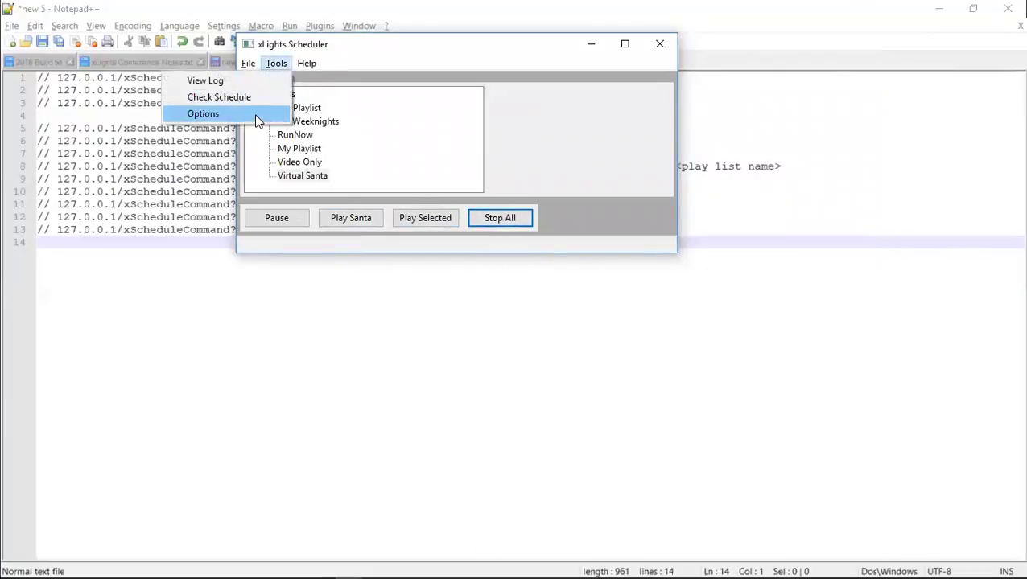
{"action": "left_click", "coordinate": [254, 114]}
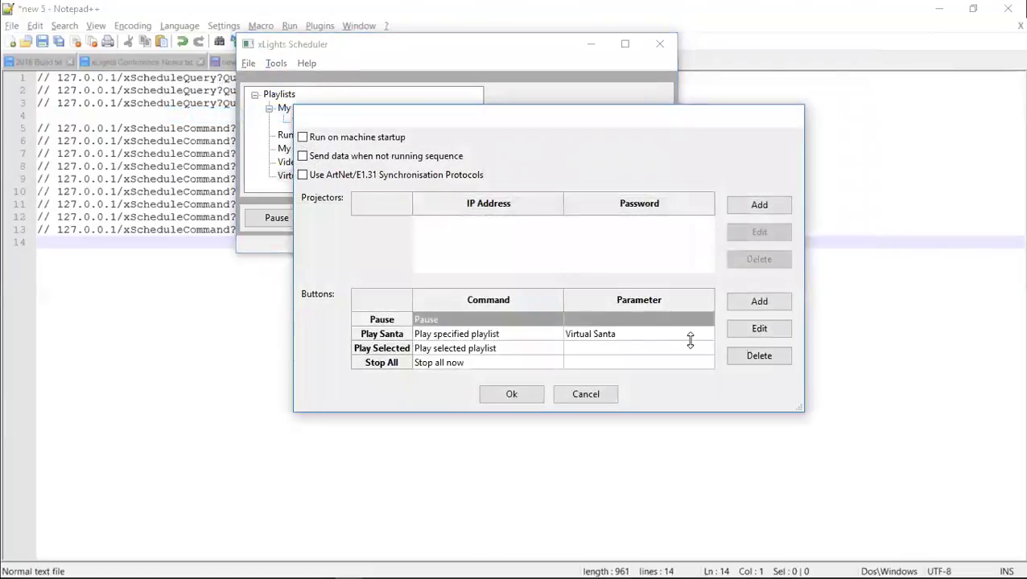
{"action": "left_click", "coordinate": [766, 299]}
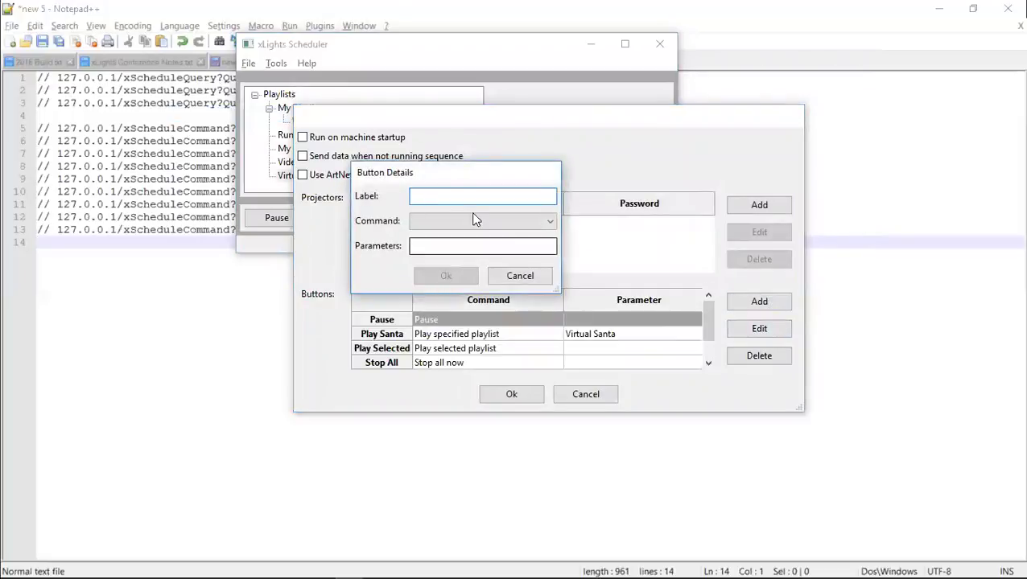
{"action": "left_click", "coordinate": [514, 222]}
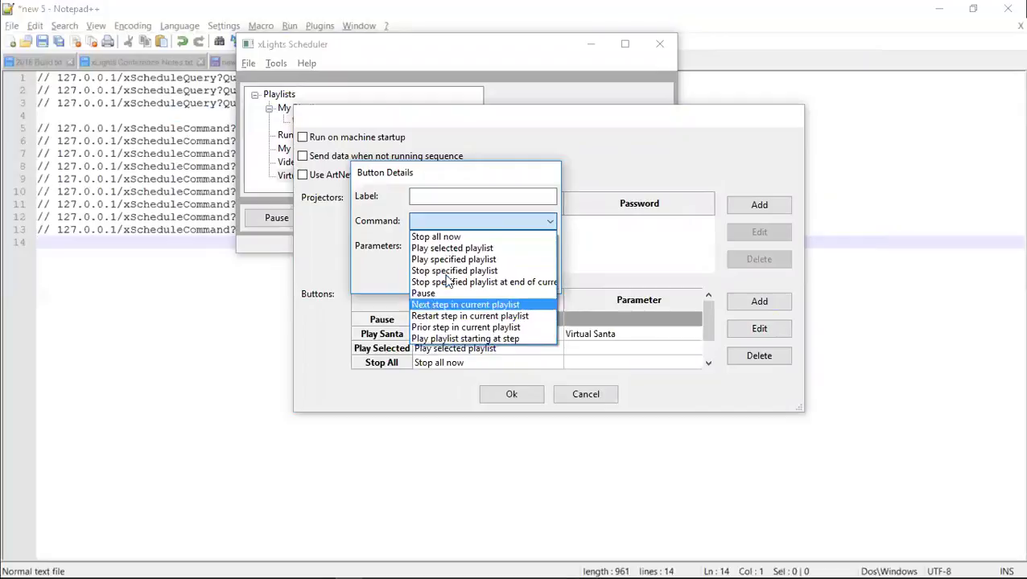
{"action": "left_click", "coordinate": [404, 209]}
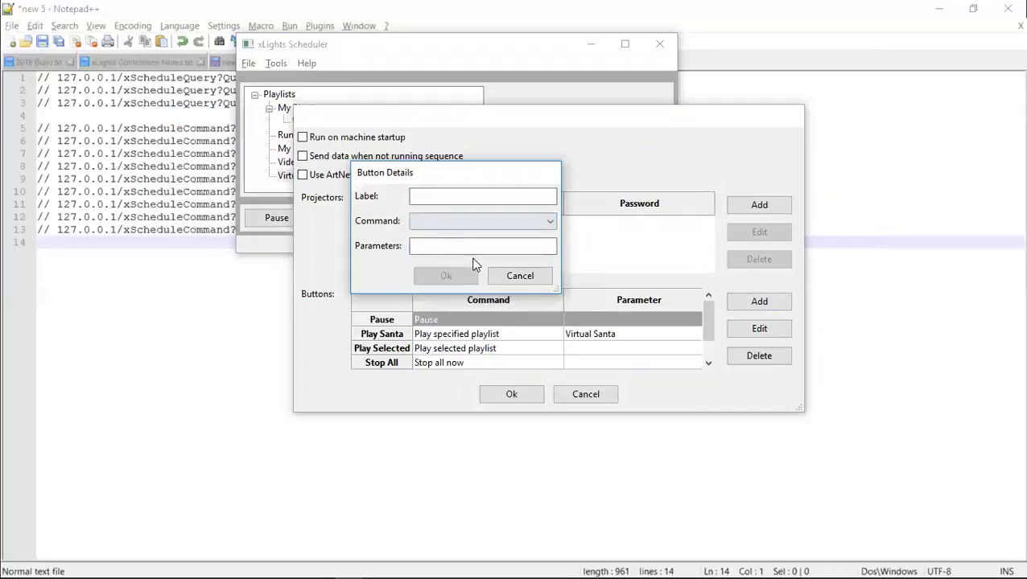
{"action": "left_click", "coordinate": [525, 280]}
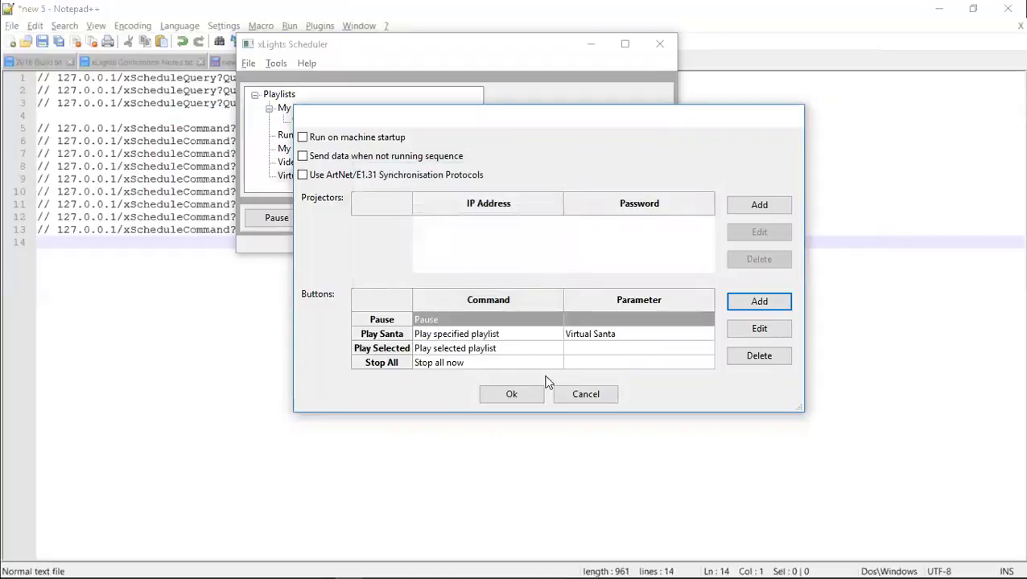
{"action": "left_click", "coordinate": [568, 398]}
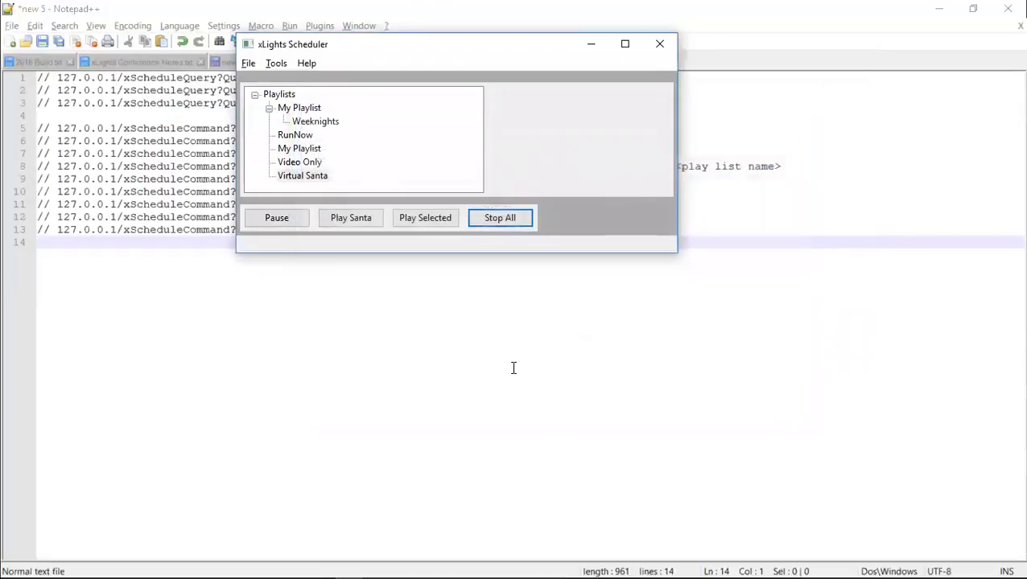
- Stop all playback and drag the scheduler window down to uncover the URL notes
{"action": "left_click", "coordinate": [502, 221]}
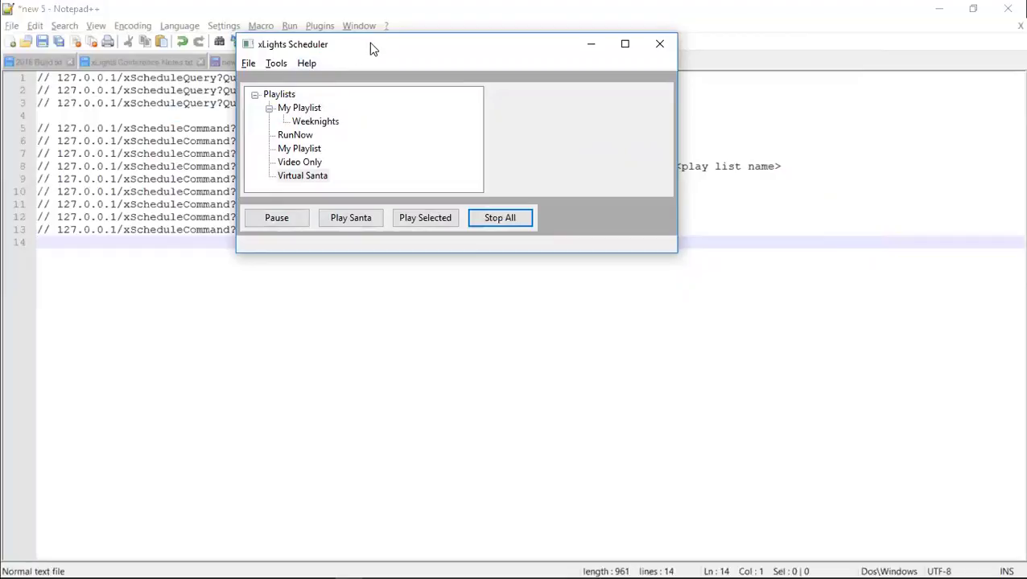
{"action": "left_click_drag", "start_coordinate": [371, 48], "coordinate": [370, 121]}
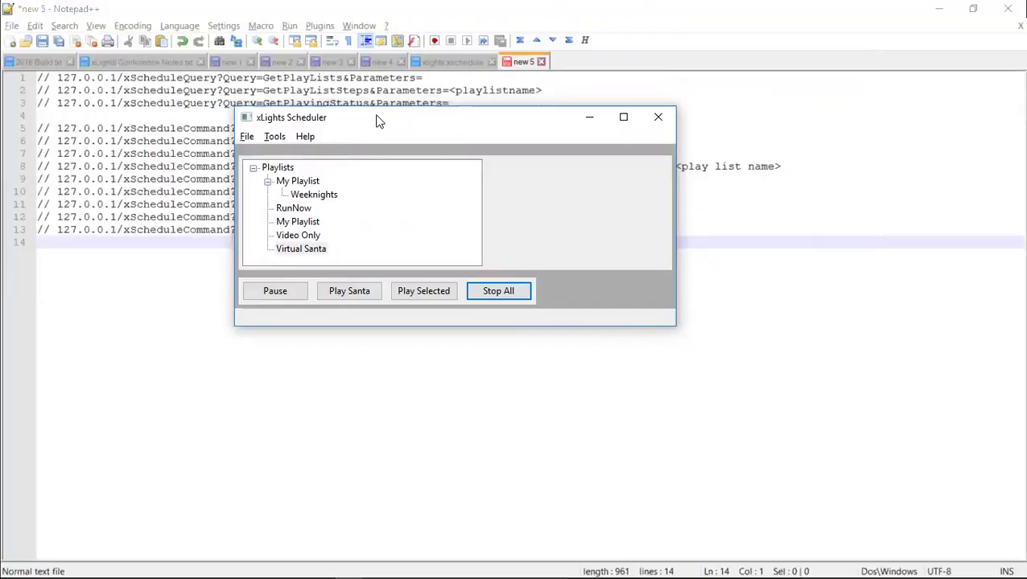
{"action": "left_click_drag", "start_coordinate": [378, 121], "coordinate": [249, 299]}
- Bring Chrome's GetPlayingStatus page, reporting status idle, to the front and move it up and right
{"action": "left_click", "coordinate": [40, 492]}
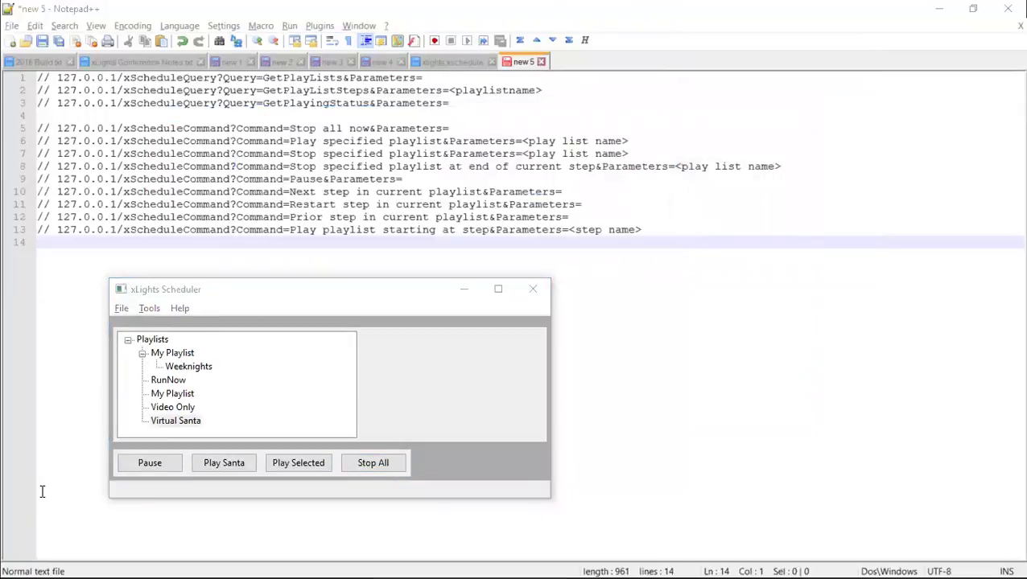
{"action": "key", "text": "alt+Tab"}
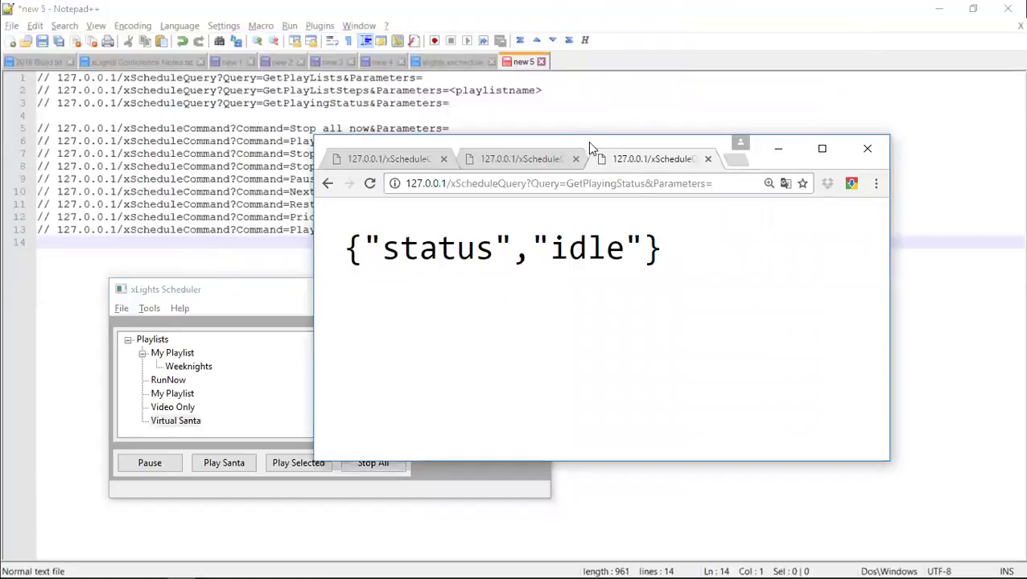
{"action": "left_click_drag", "start_coordinate": [587, 144], "coordinate": [628, 70]}
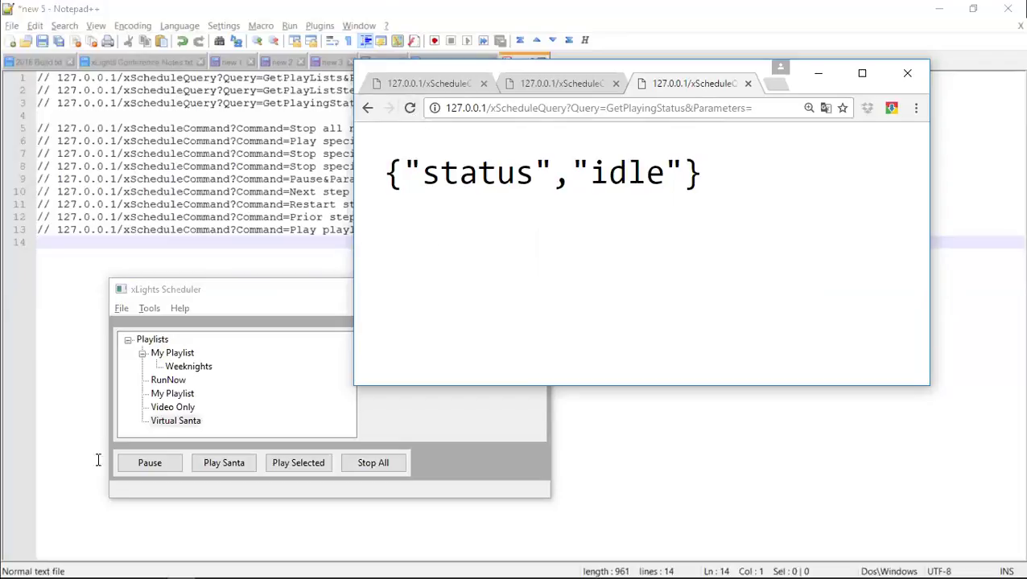
- Select the Virtual Santa playlist and recheck the playing-status page now that Santa plays
{"action": "left_click", "coordinate": [175, 421]}
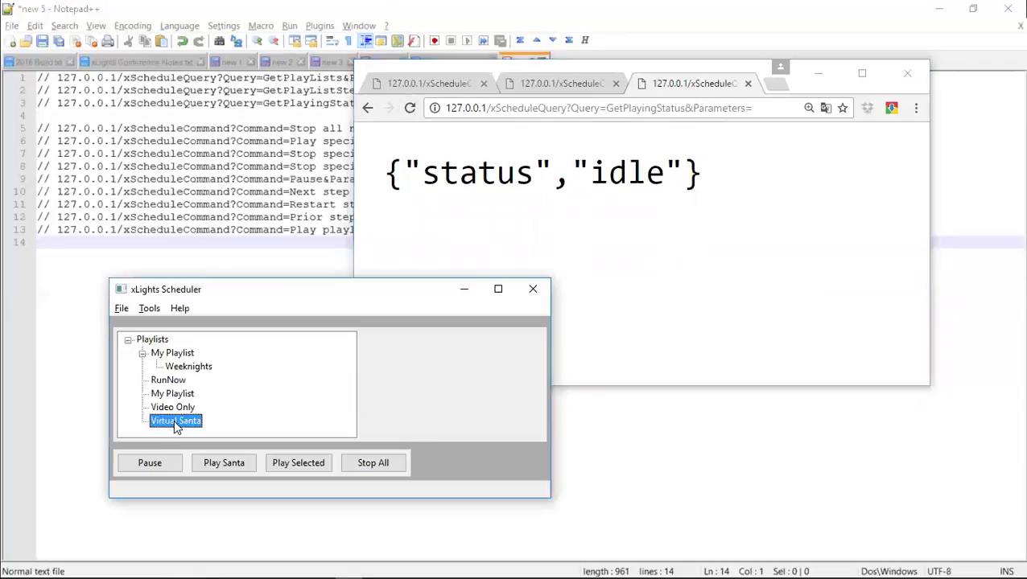
{"action": "left_click", "coordinate": [281, 464]}
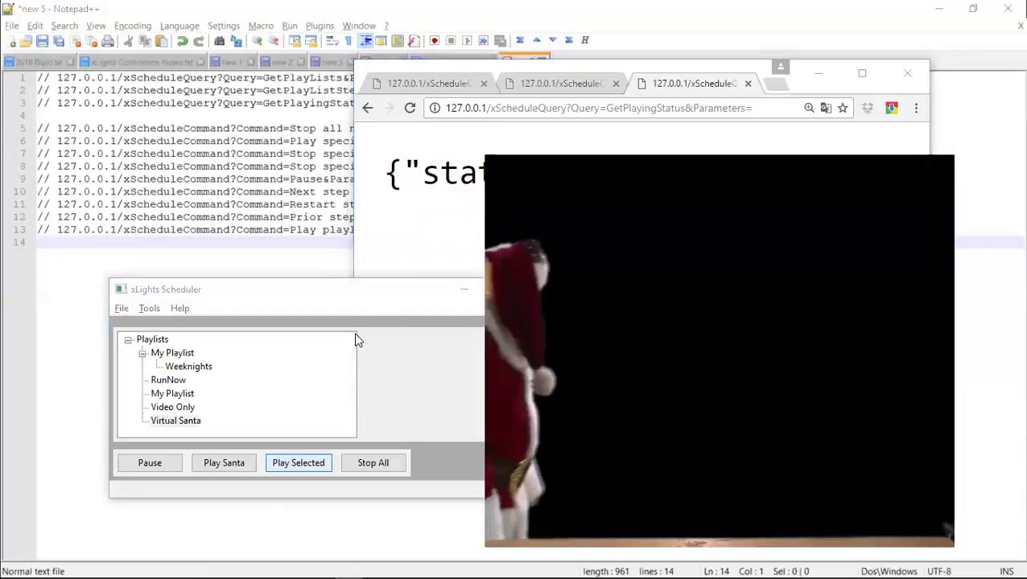
{"action": "left_click", "coordinate": [427, 221]}
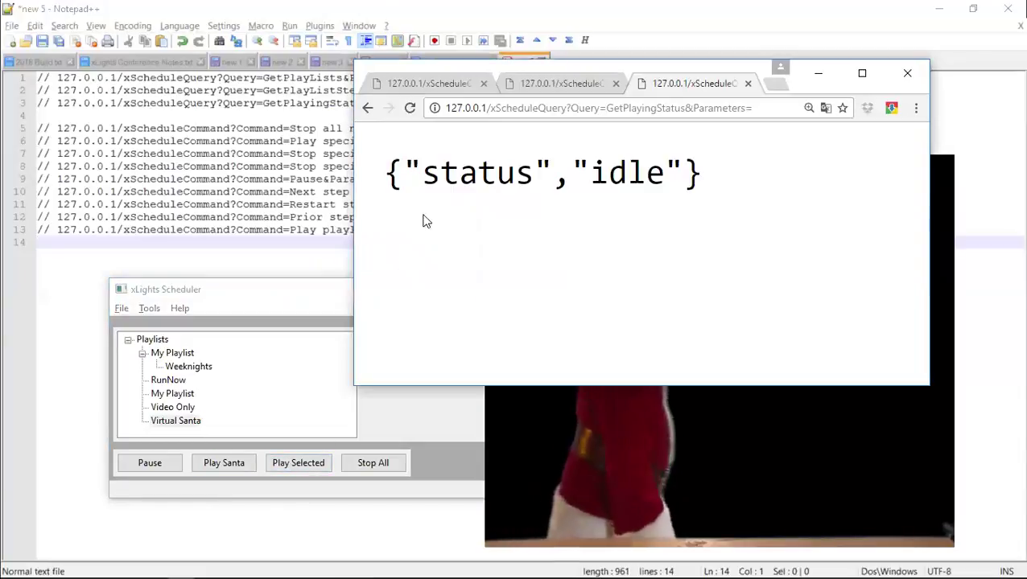
{"action": "left_click", "coordinate": [410, 108]}
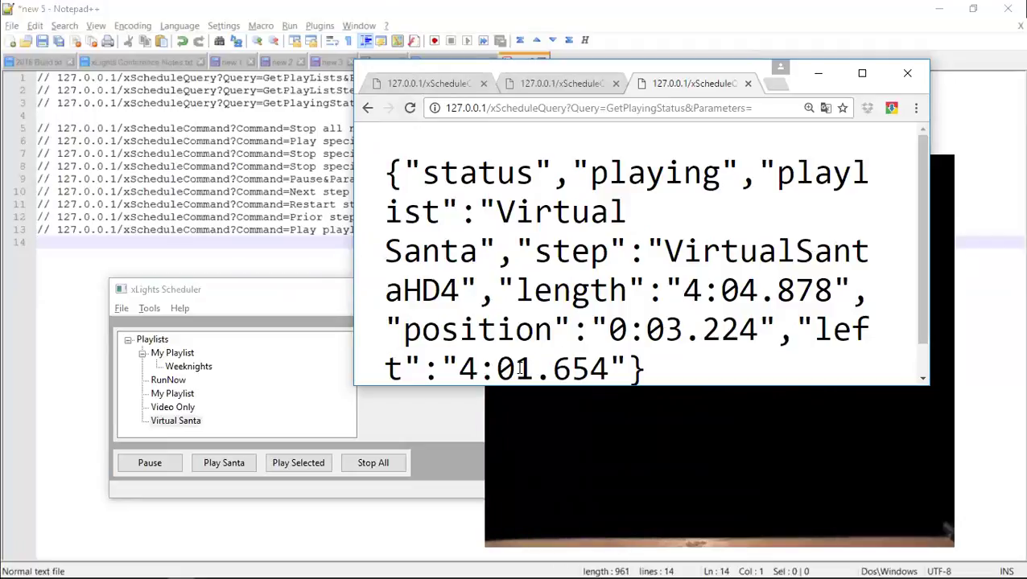
- Refresh the playing status repeatedly to track Virtual Santa's position and time left, then view the command-result tab
{"action": "left_click", "coordinate": [410, 108]}
{"action": "left_click", "coordinate": [410, 107]}
{"action": "left_click", "coordinate": [409, 108]}
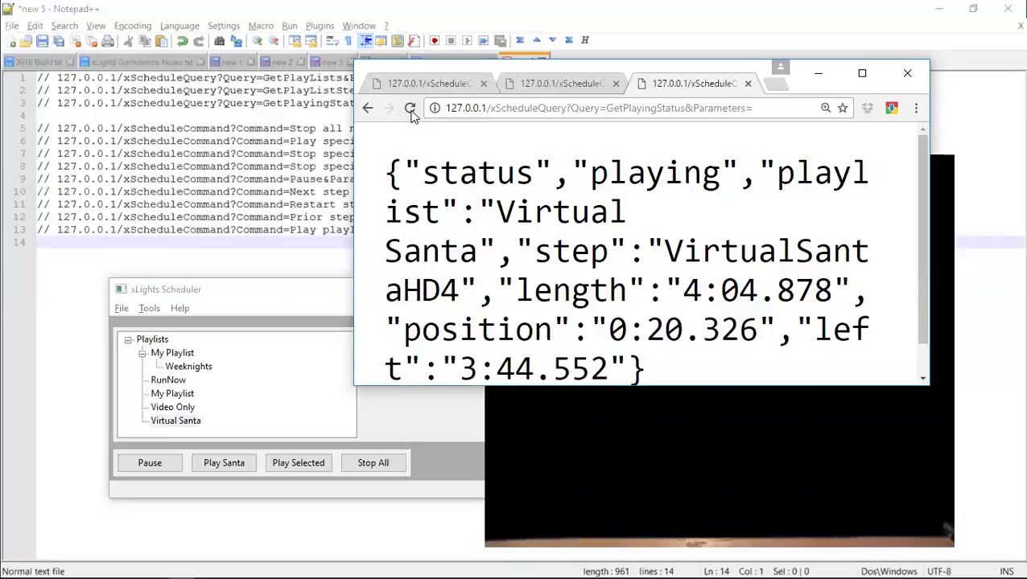
{"action": "left_click", "coordinate": [410, 108]}
{"action": "left_click", "coordinate": [409, 108]}
{"action": "left_click", "coordinate": [410, 108]}
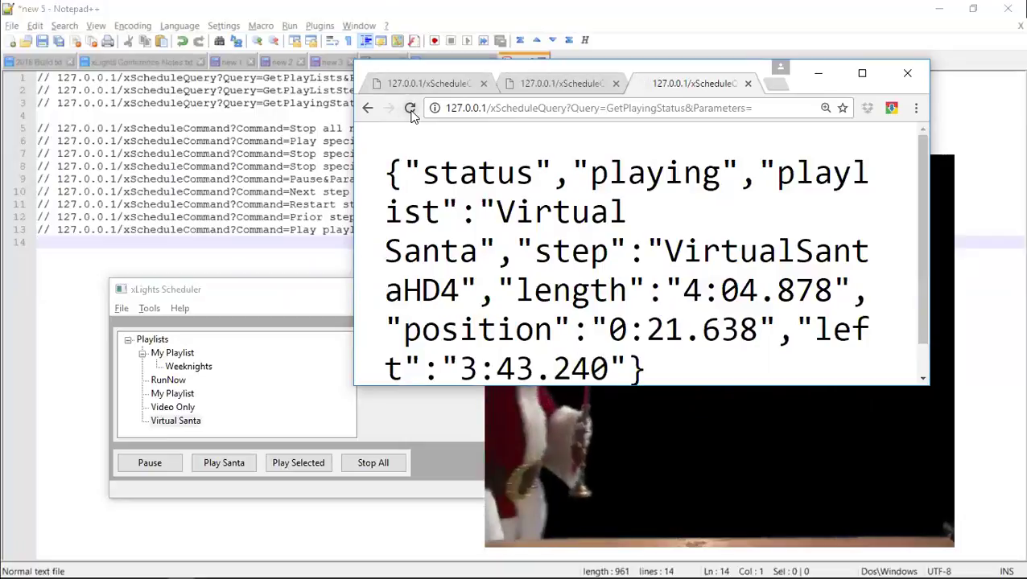
{"action": "left_click", "coordinate": [410, 108]}
{"action": "left_click", "coordinate": [410, 108]}
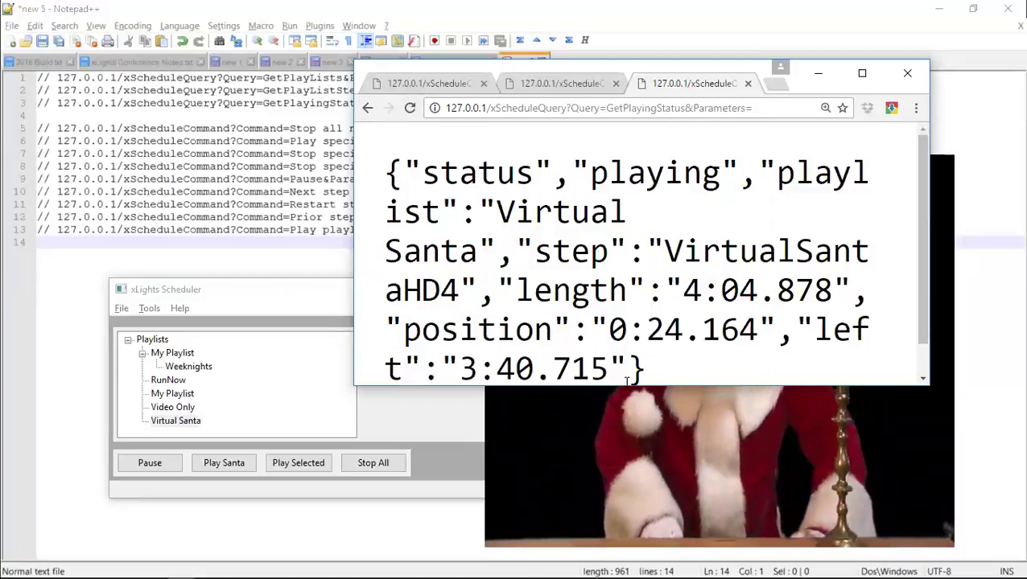
{"action": "left_click", "coordinate": [561, 84]}
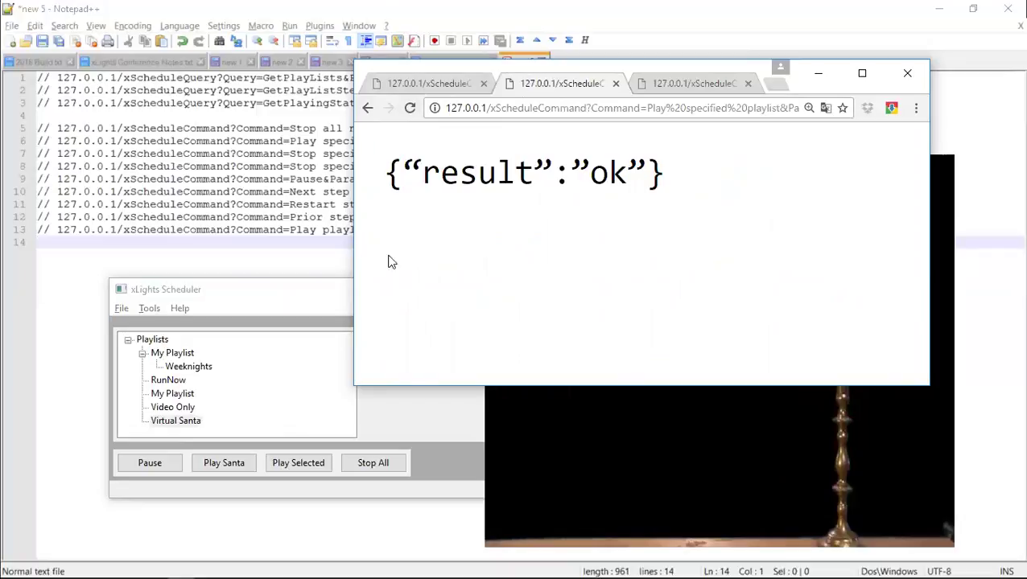
- Select the full Stop all now command URL on line 5 of the Notepad++ notes
{"action": "left_click", "coordinate": [262, 205]}
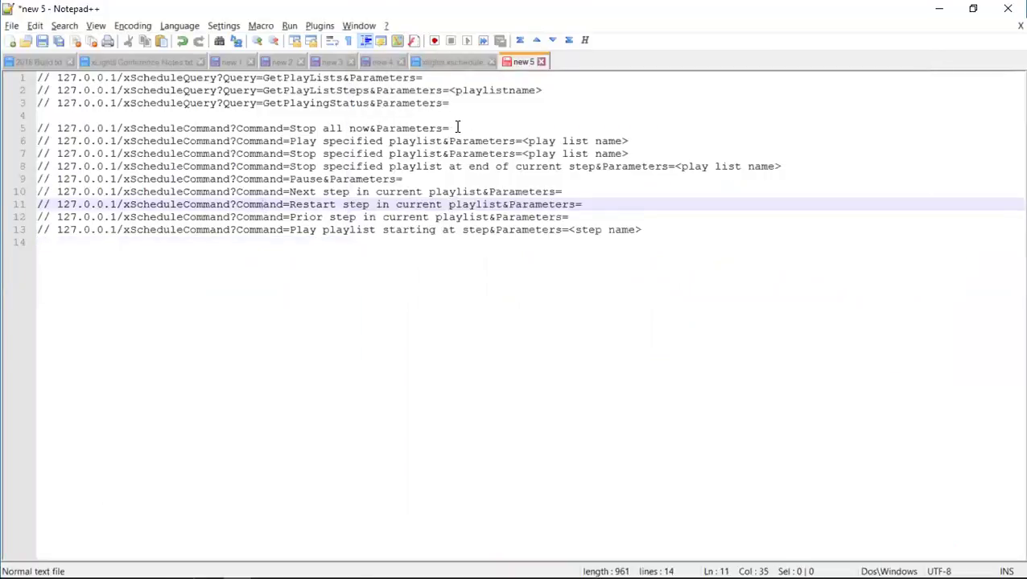
{"action": "left_click_drag", "start_coordinate": [452, 127], "coordinate": [60, 132]}
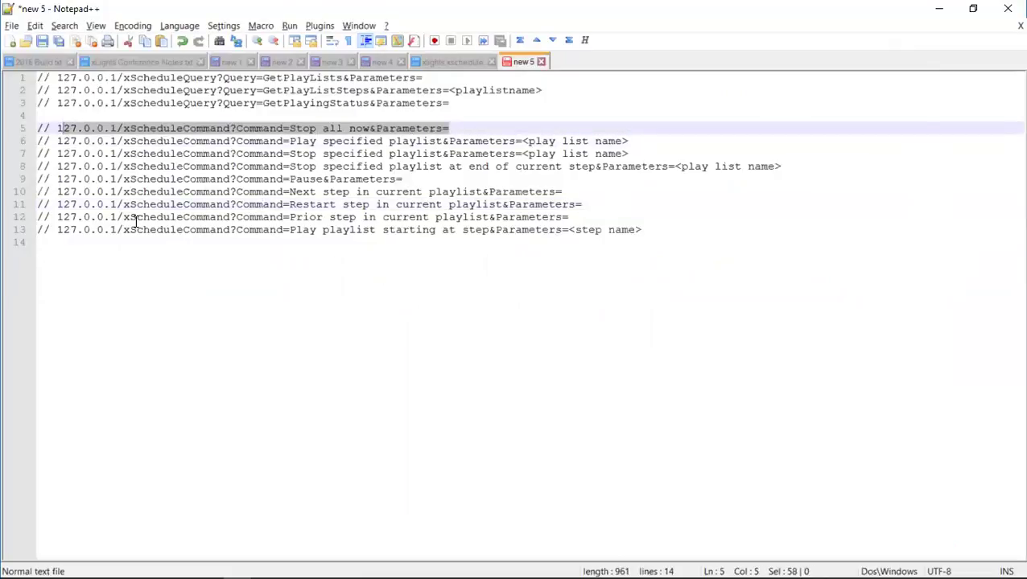
{"action": "key", "text": "shift+Left"}
{"action": "key", "text": "ctrl+c"}
- Paste the Stop all now URL into Chrome's address bar and send it, getting result ok
{"action": "key", "text": "alt+Tab"}
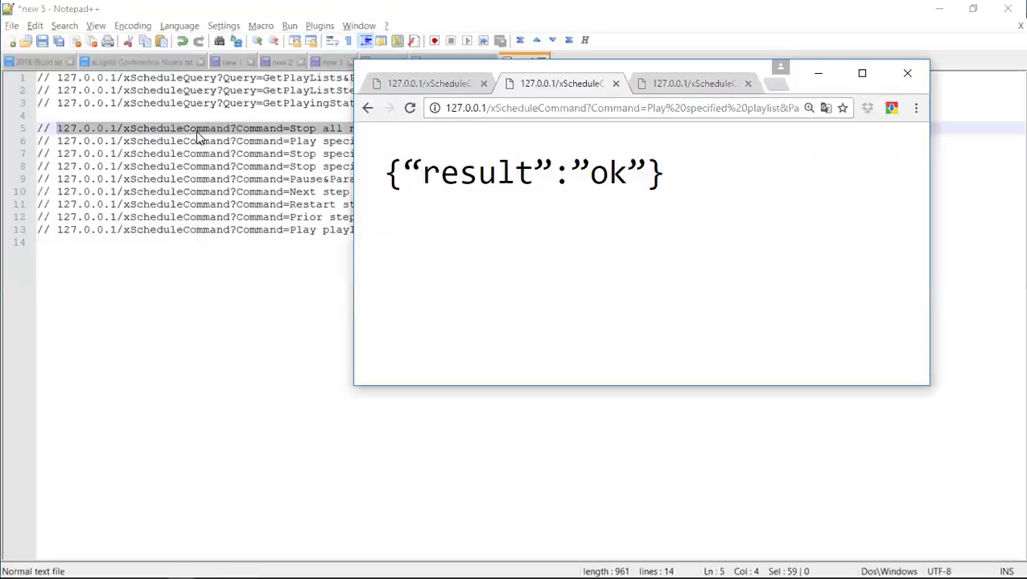
{"action": "left_click", "coordinate": [586, 105]}
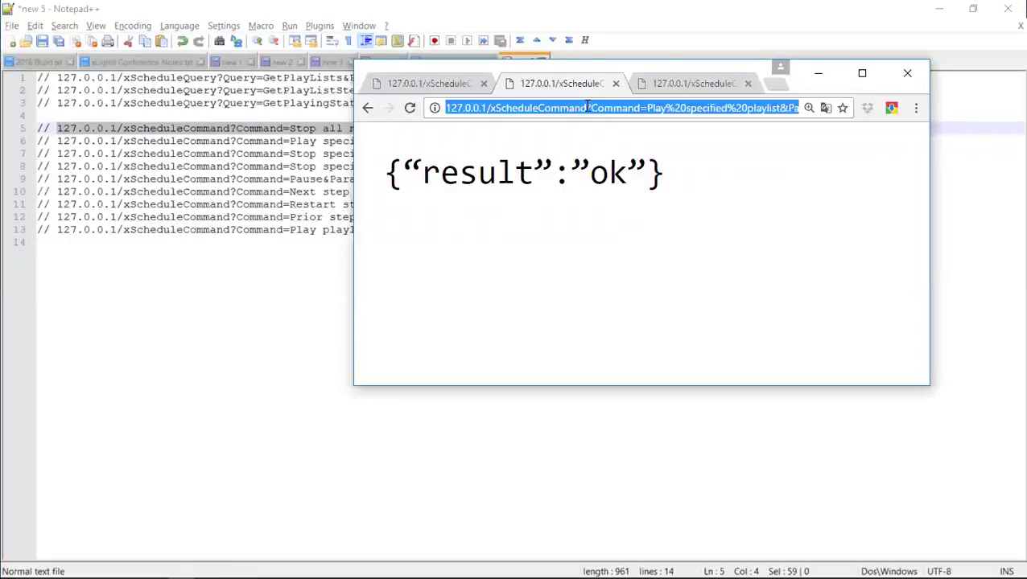
{"action": "key", "text": "ctrl+v"}
{"action": "type", "text": "\\"}
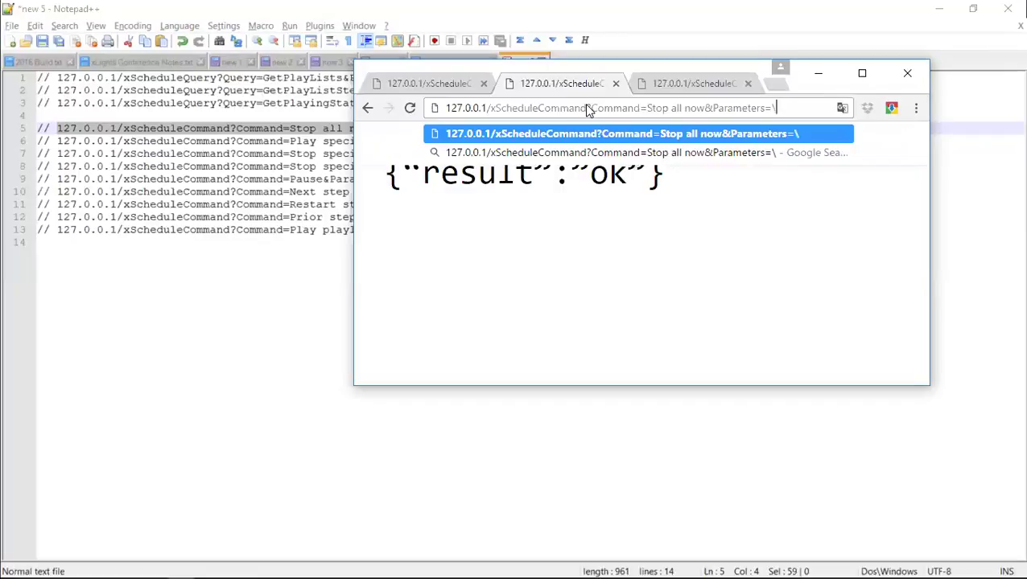
{"action": "key", "text": "Return"}
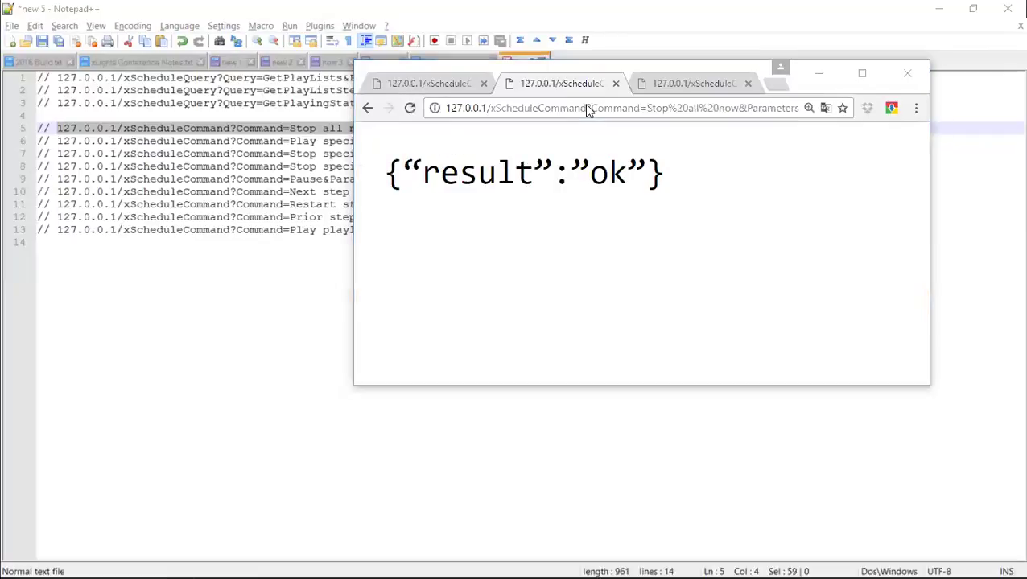
{"action": "key", "text": "alt+Tab"}
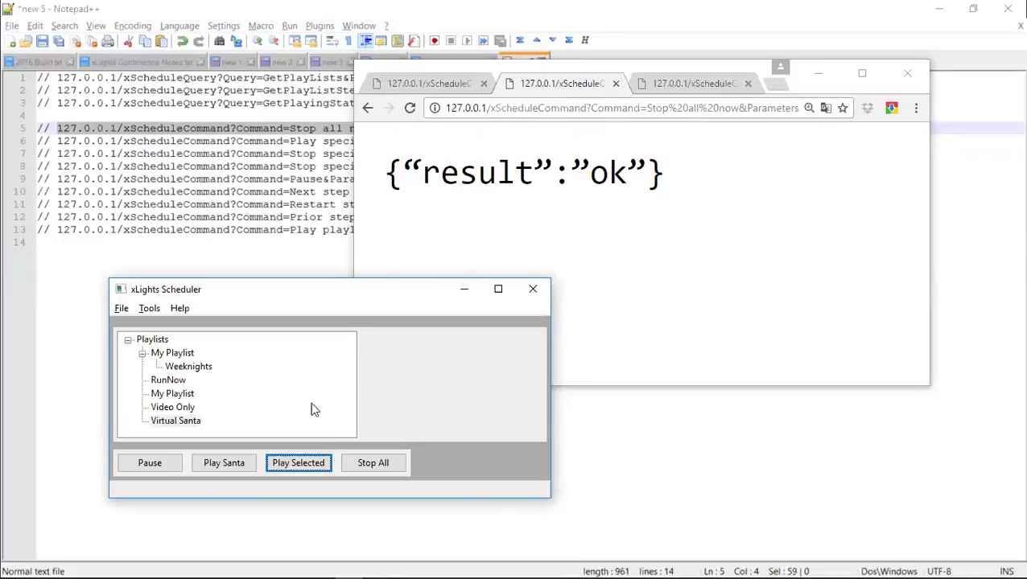
- Start the Santa video from the scheduler, then reload the Stop all now page to end it
{"action": "left_click", "coordinate": [241, 469]}
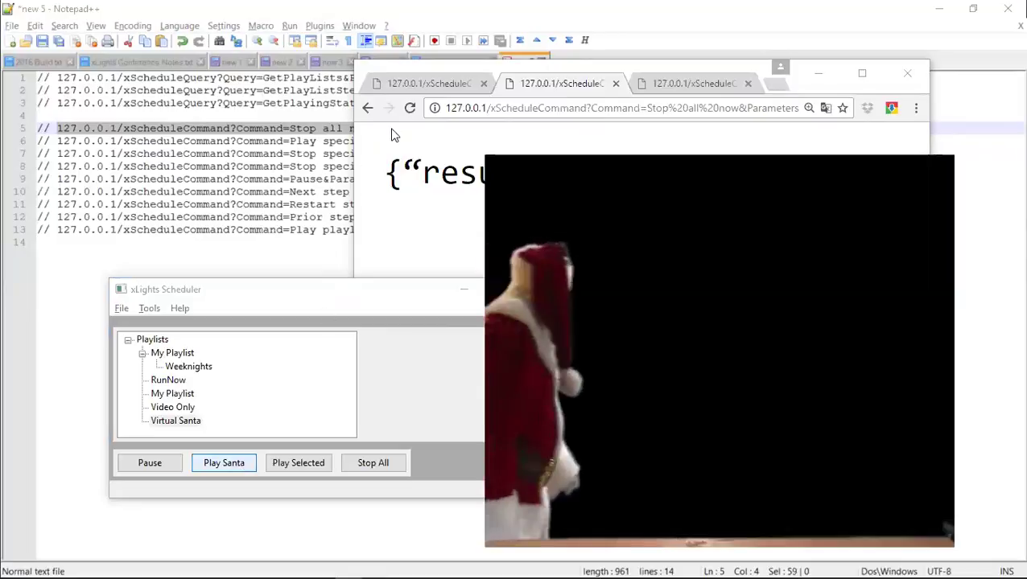
{"action": "left_click", "coordinate": [410, 108]}
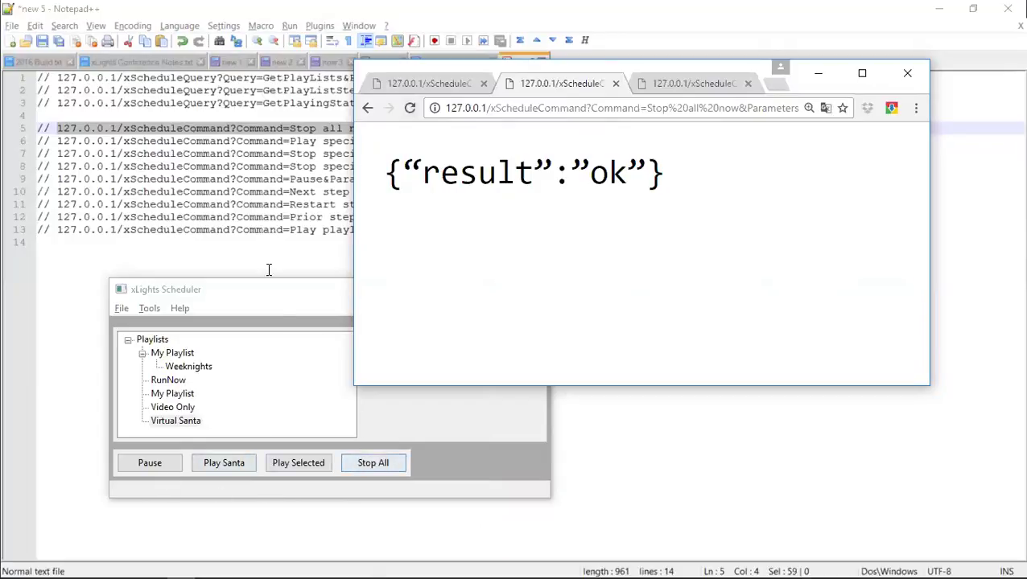
{"action": "left_click", "coordinate": [224, 182]}
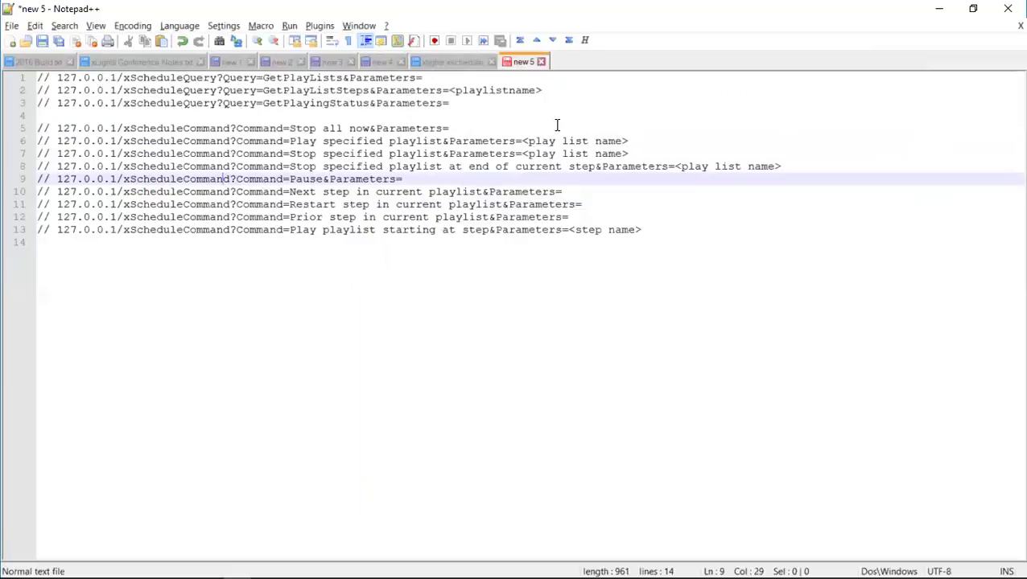
{"action": "key", "text": "alt+Tab"}
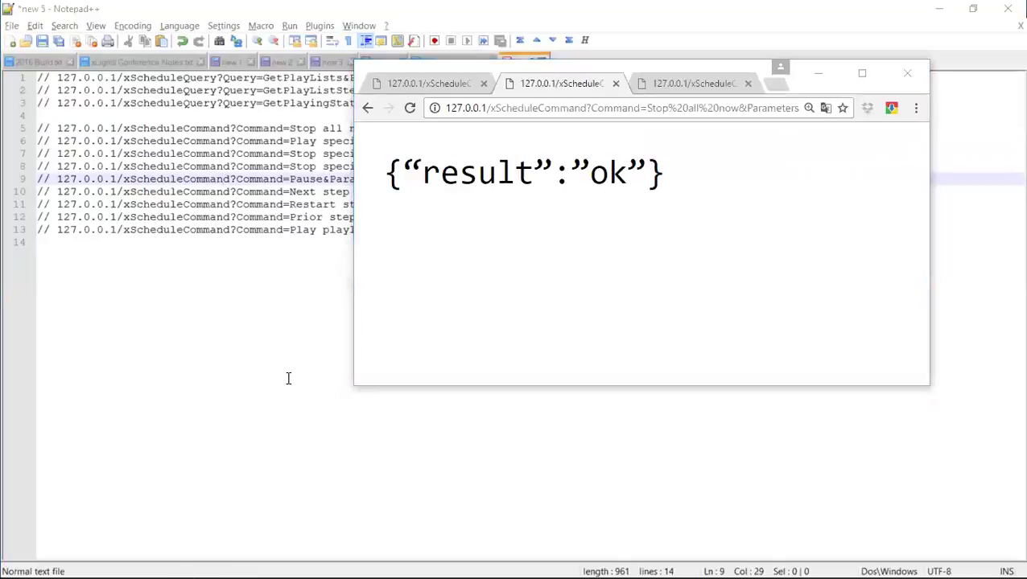
{"action": "key", "text": "alt+Tab"}
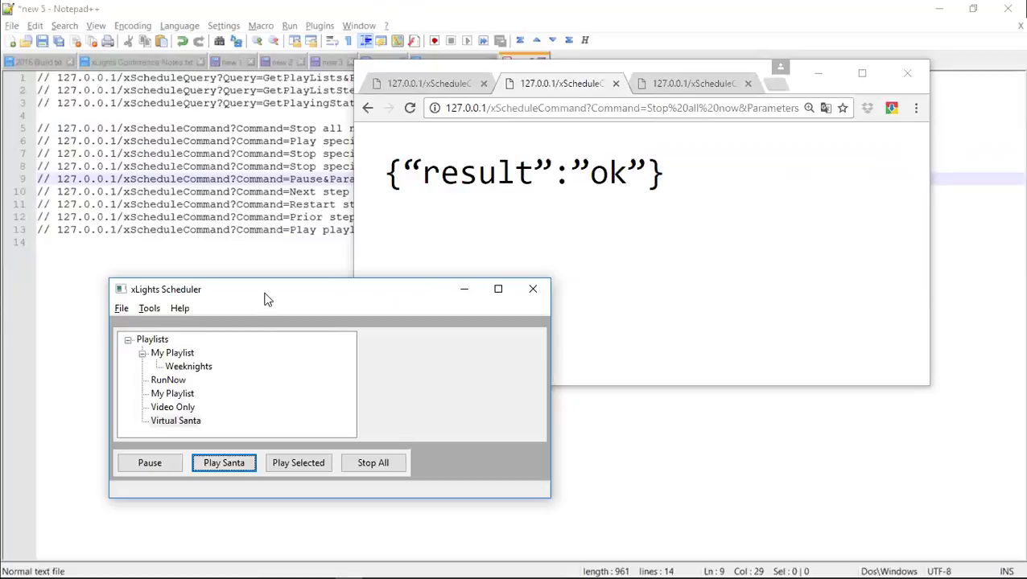
- Move the scheduler window higher and open My Playlist, showing its RPPS, fireworks and Step 1 steps
{"action": "left_click_drag", "start_coordinate": [266, 291], "coordinate": [280, 229]}
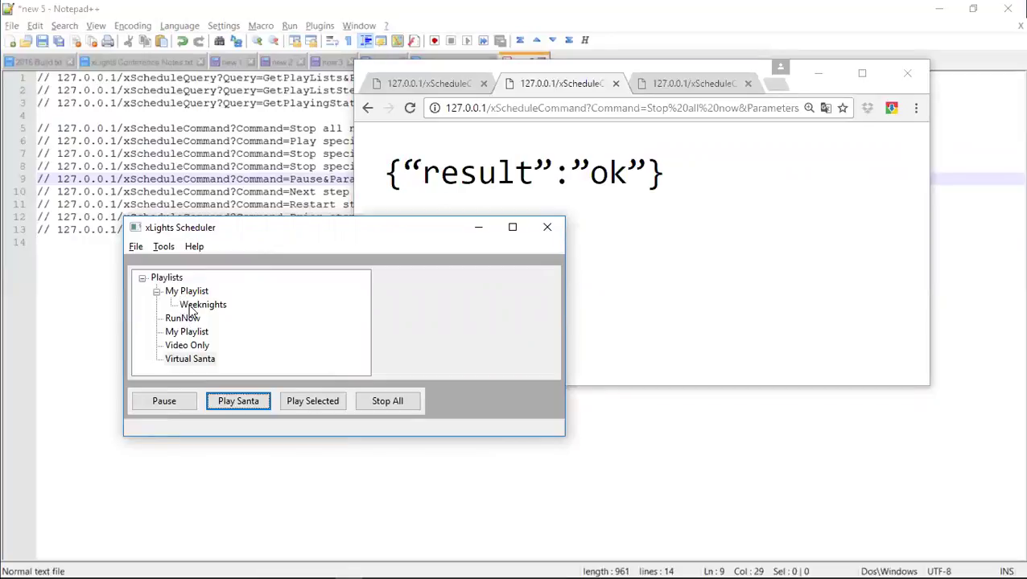
{"action": "double_click", "coordinate": [190, 295]}
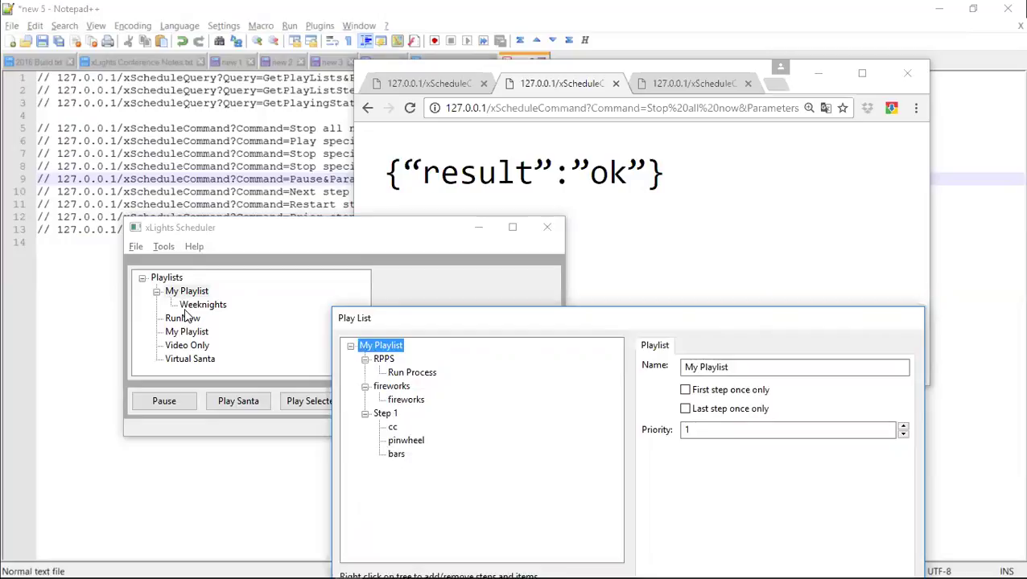
{"action": "mouse_move", "coordinate": [141, 546]}
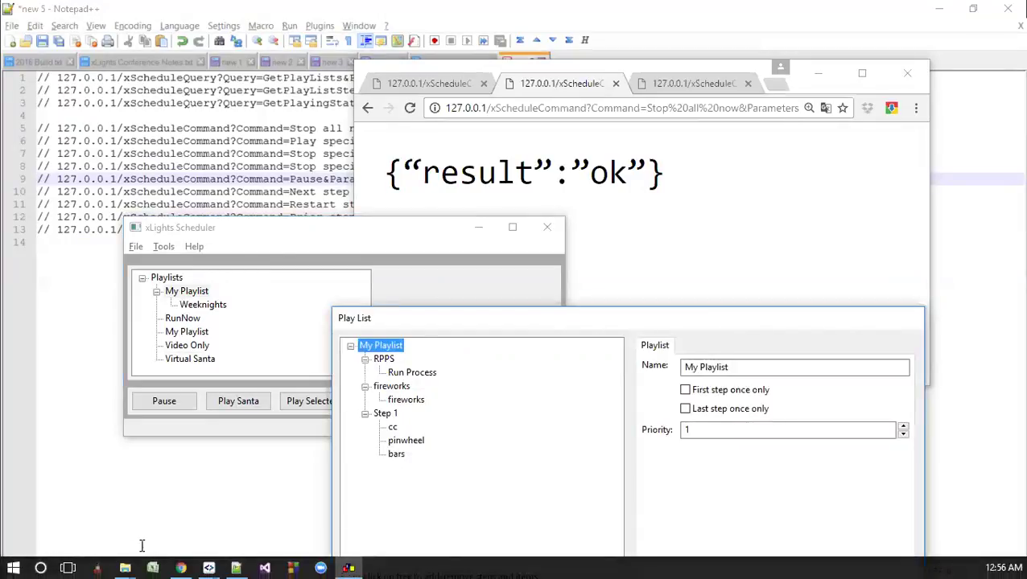